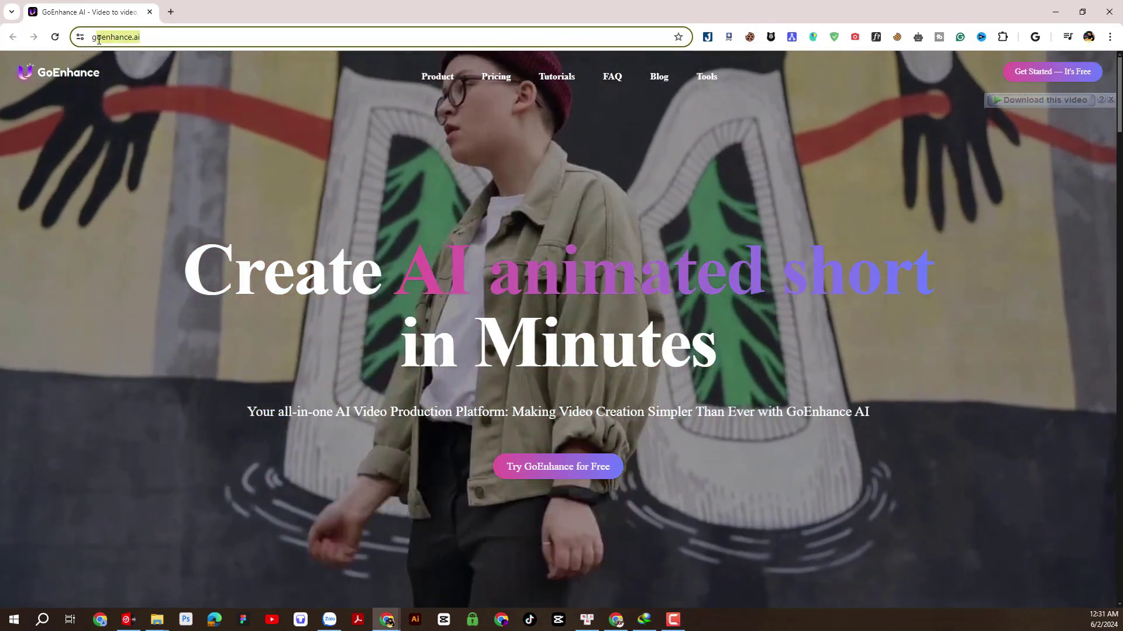
# Examine the GoEnhance homepage's showcases for Video to Video, Video Face Swap, Character Animation, and Enhance and Upscale Image
pyautogui.click(132, 37)
pyautogui.scroll(-5, 591, 424)
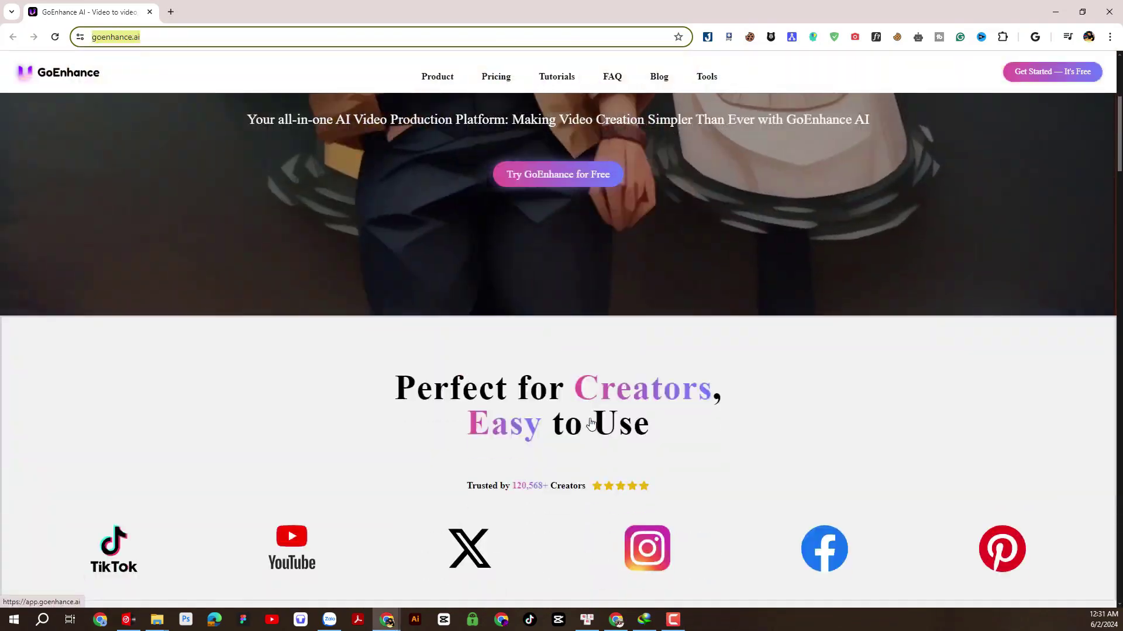
pyautogui.scroll(-3, 592, 420)
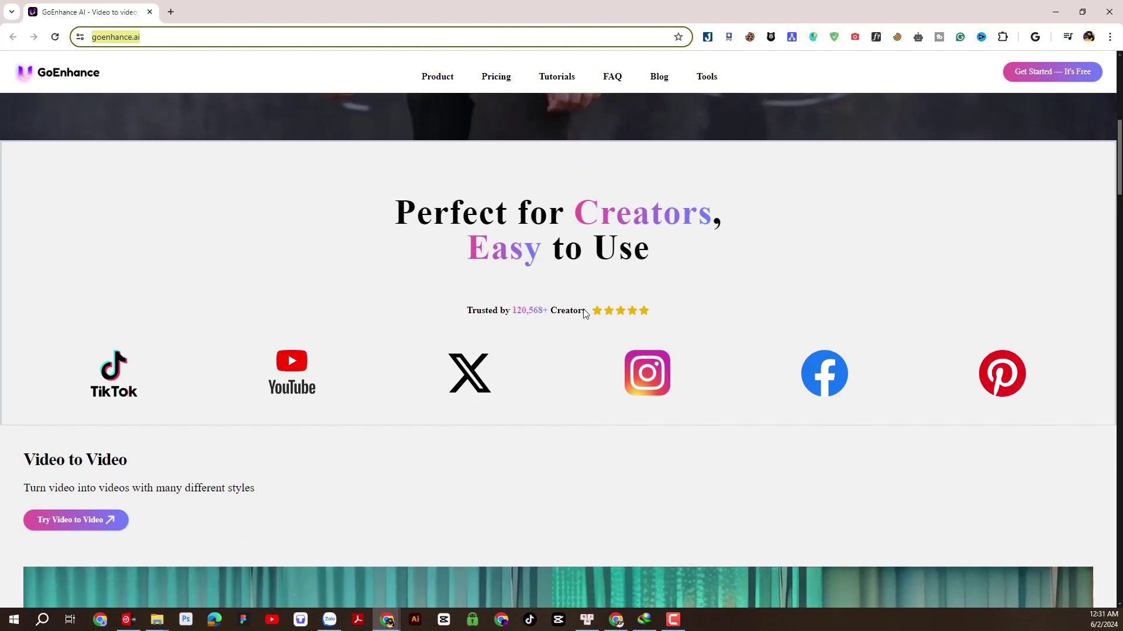
pyautogui.moveTo(378, 224); pyautogui.dragTo(656, 251)
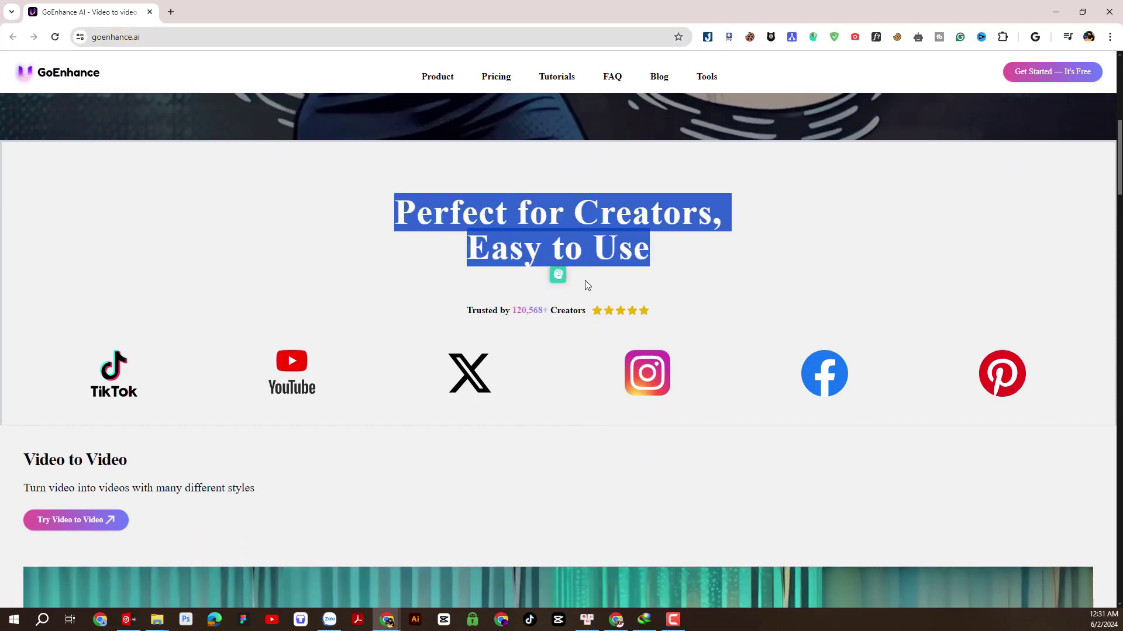
pyautogui.click(460, 238)
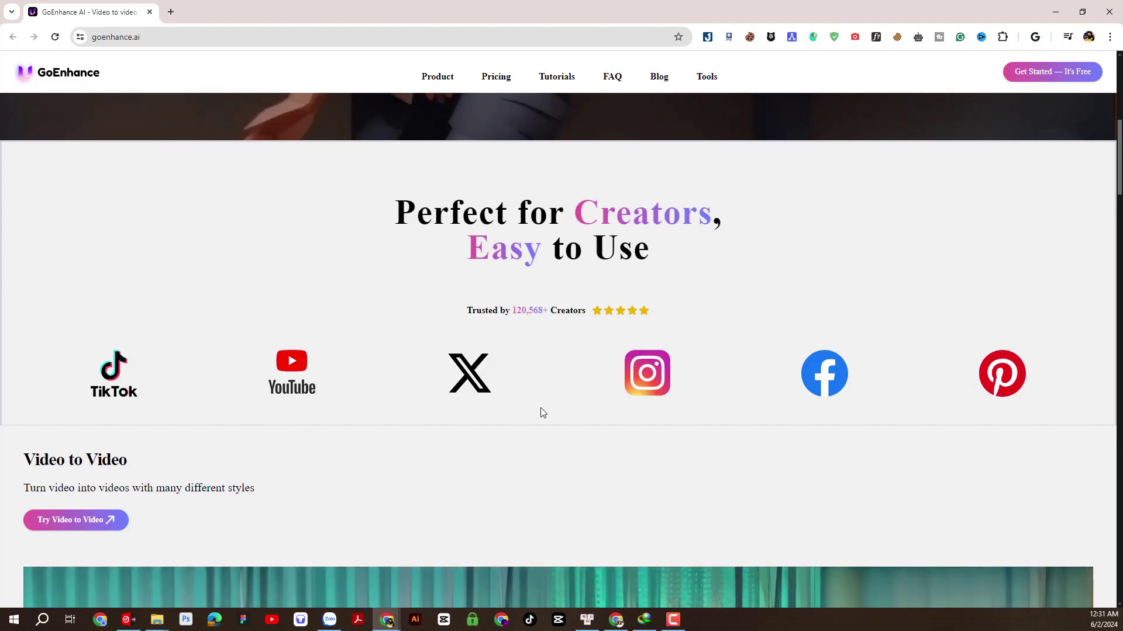
pyautogui.scroll(-7, 518, 378)
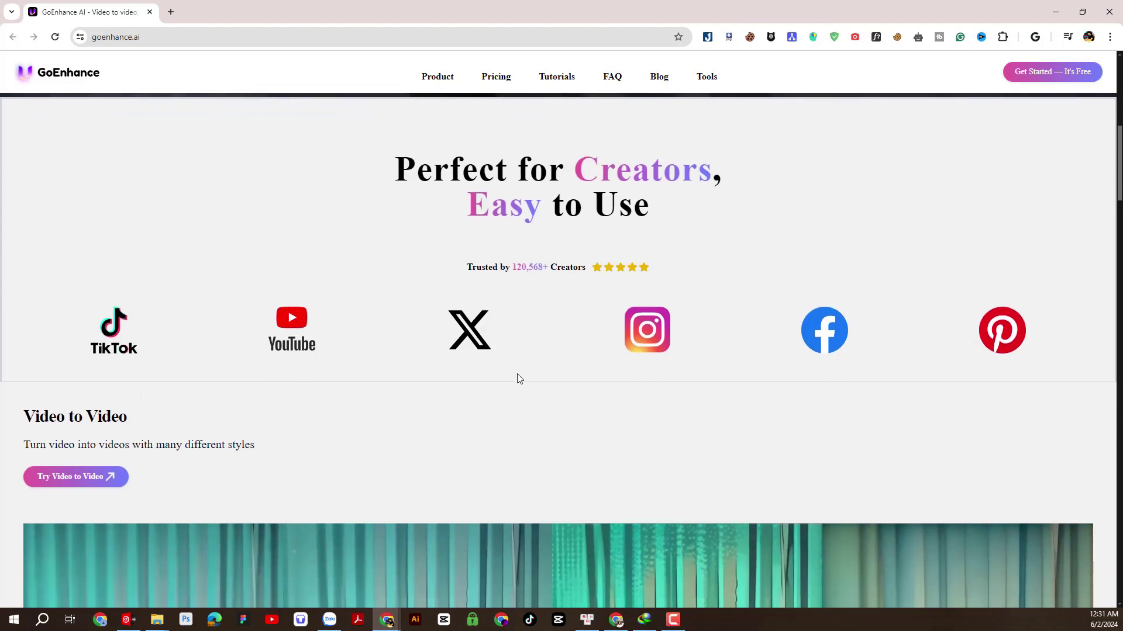
pyautogui.scroll(-4, 517, 374)
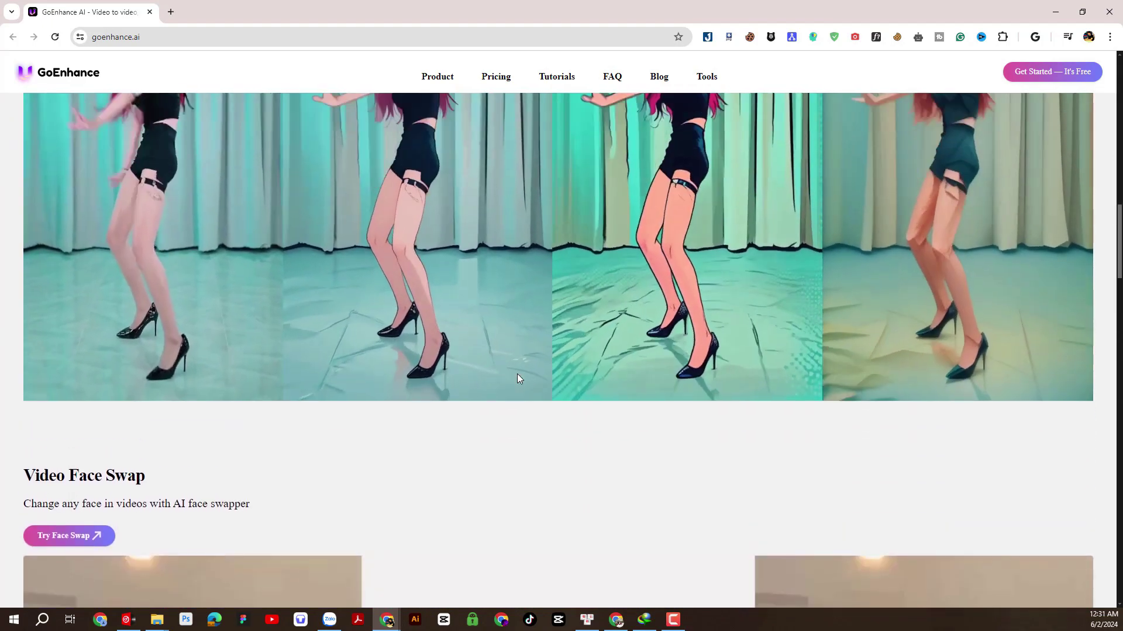
pyautogui.scroll(2, 517, 373)
pyautogui.scroll(-8, 517, 379)
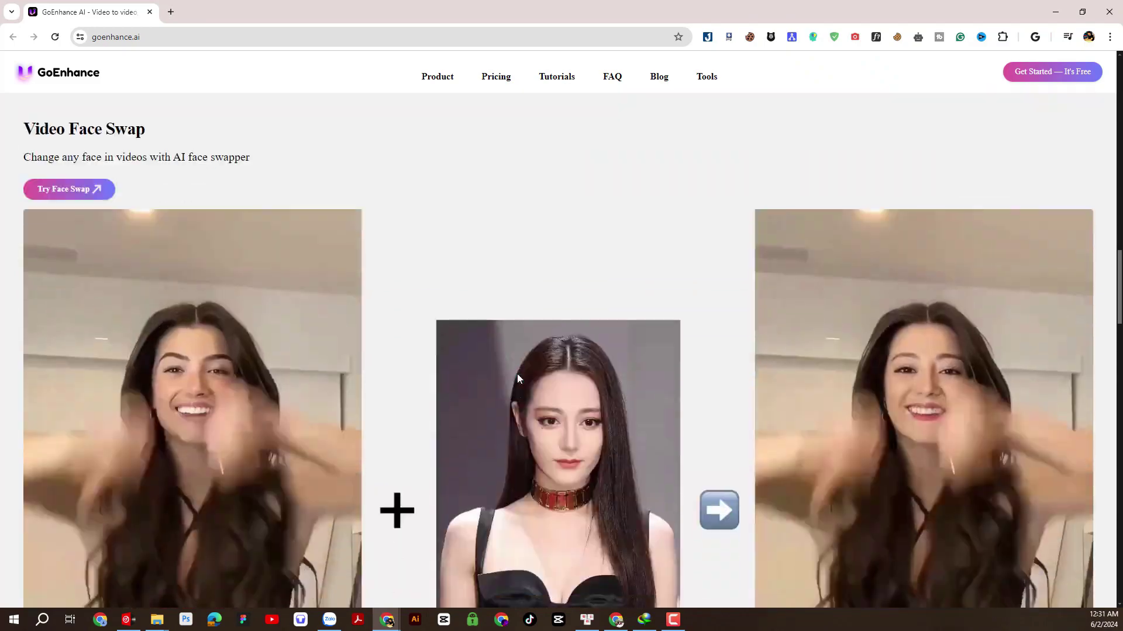
pyautogui.scroll(-3, 517, 378)
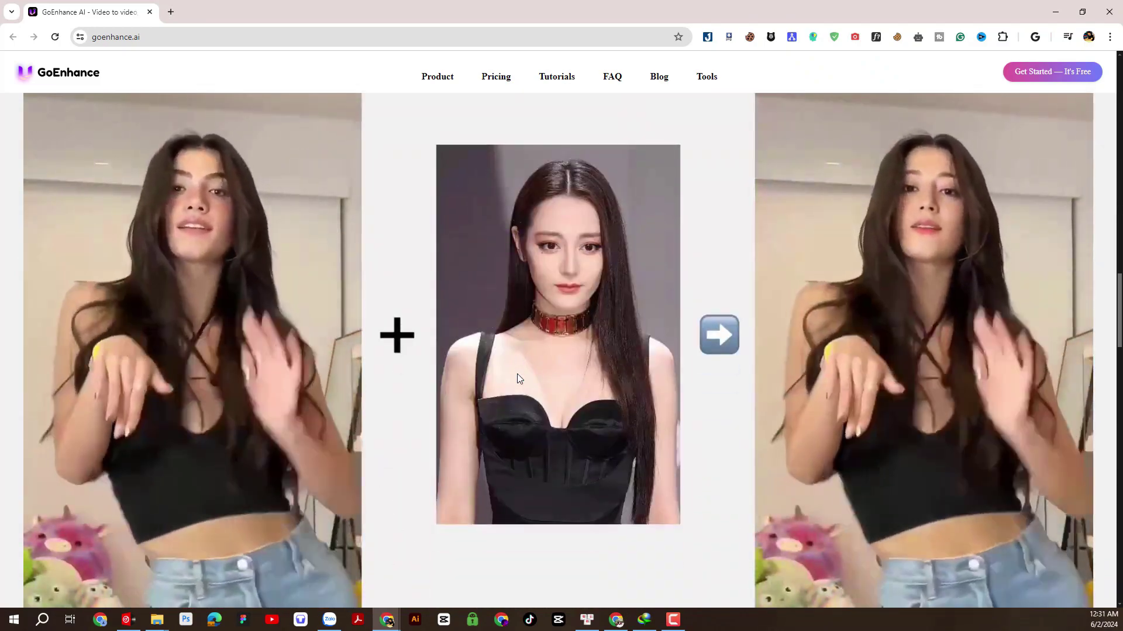
pyautogui.scroll(-9, 517, 374)
pyautogui.scroll(-1, 517, 374)
pyautogui.scroll(2, 517, 375)
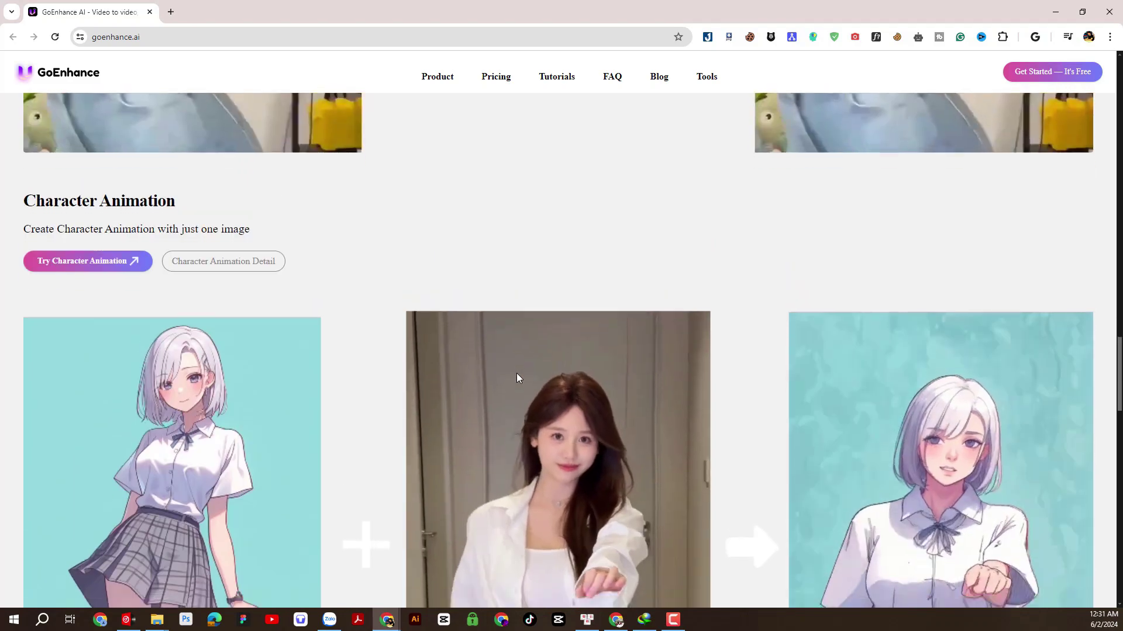
pyautogui.scroll(-4, 517, 374)
pyautogui.scroll(-7, 517, 377)
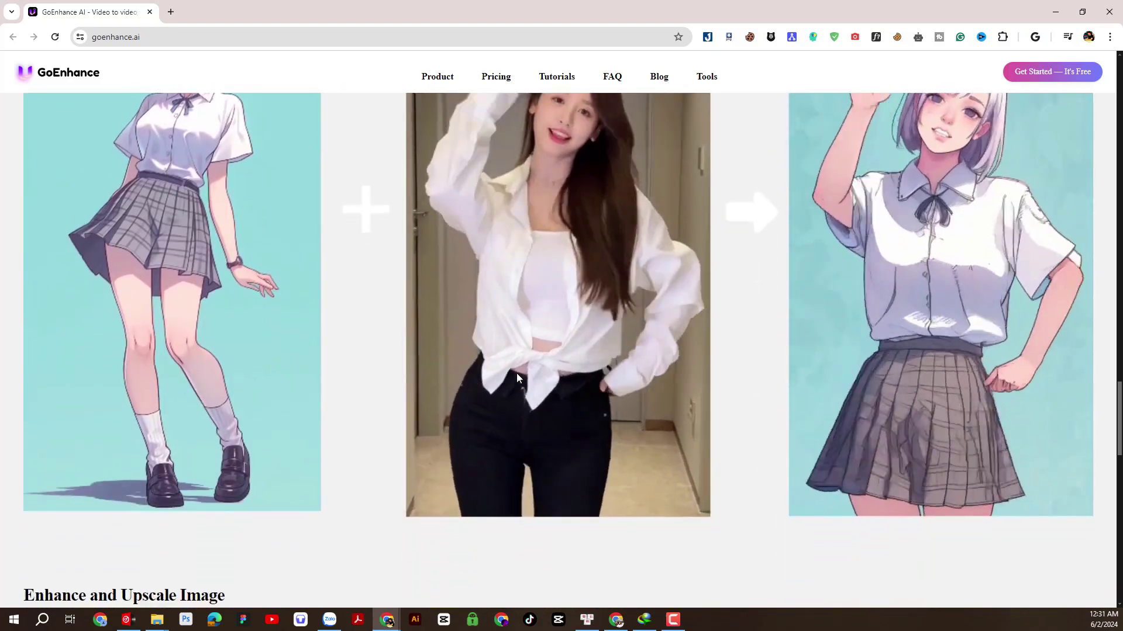
pyautogui.scroll(-1, 517, 378)
pyautogui.scroll(20, 517, 377)
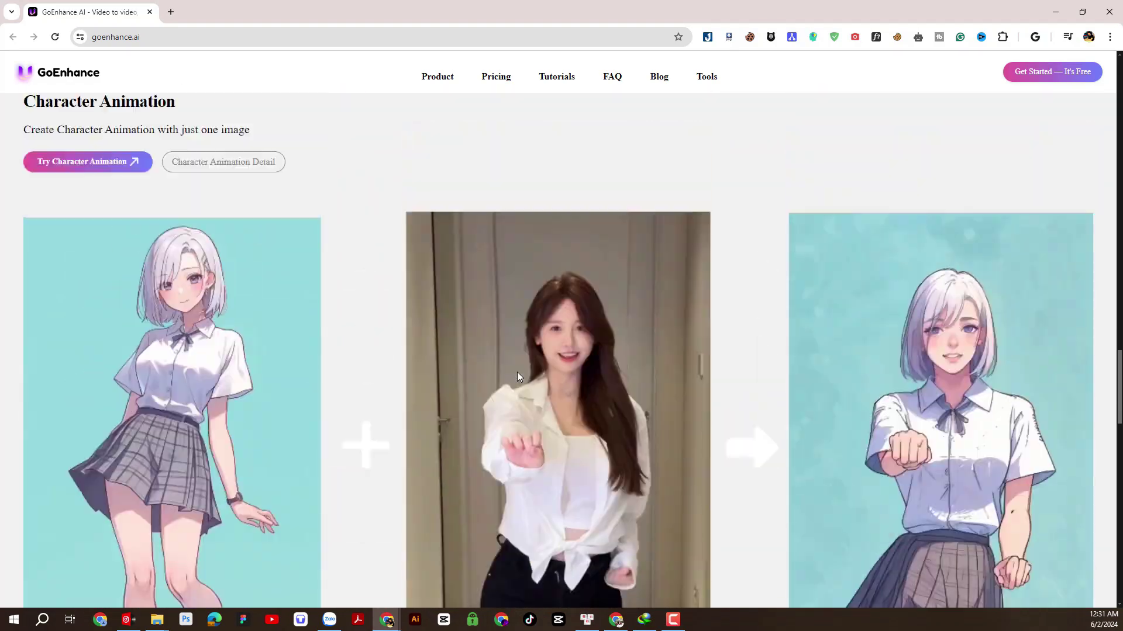
pyautogui.scroll(10, 521, 367)
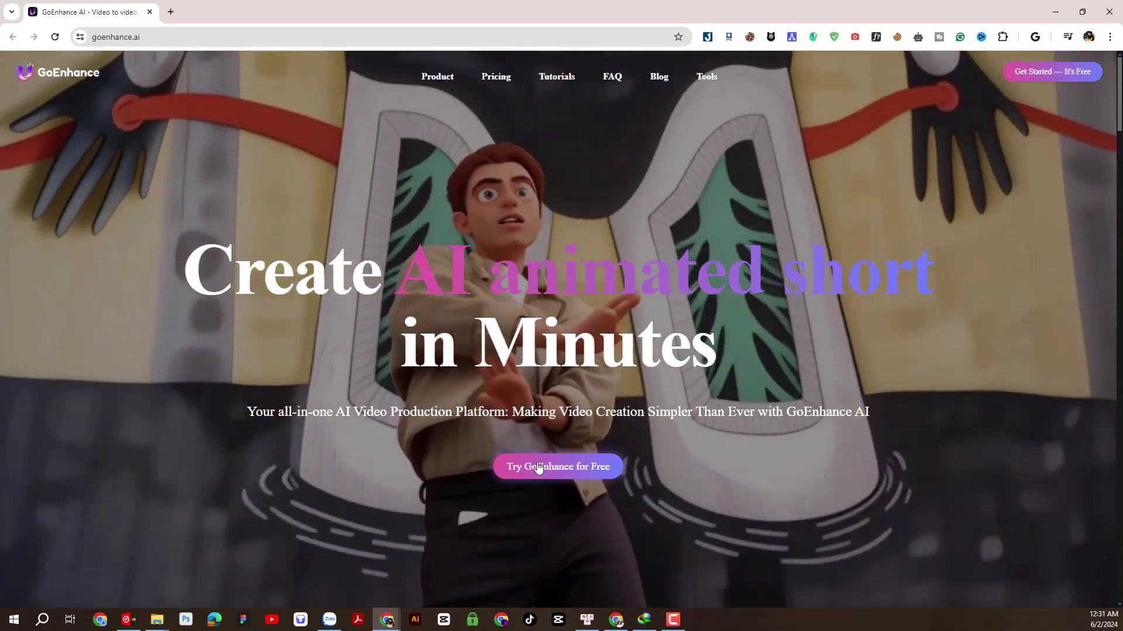
# Open the free GoEnhance web app from the homepage and log in with a Google account
pyautogui.click(544, 468)
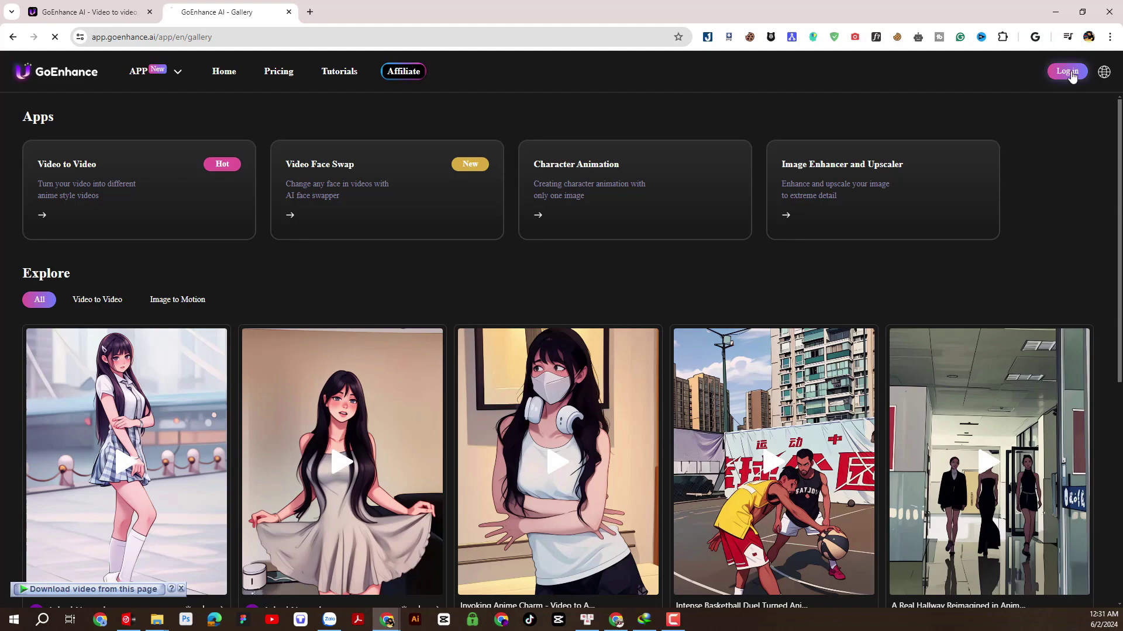
pyautogui.click(1068, 73)
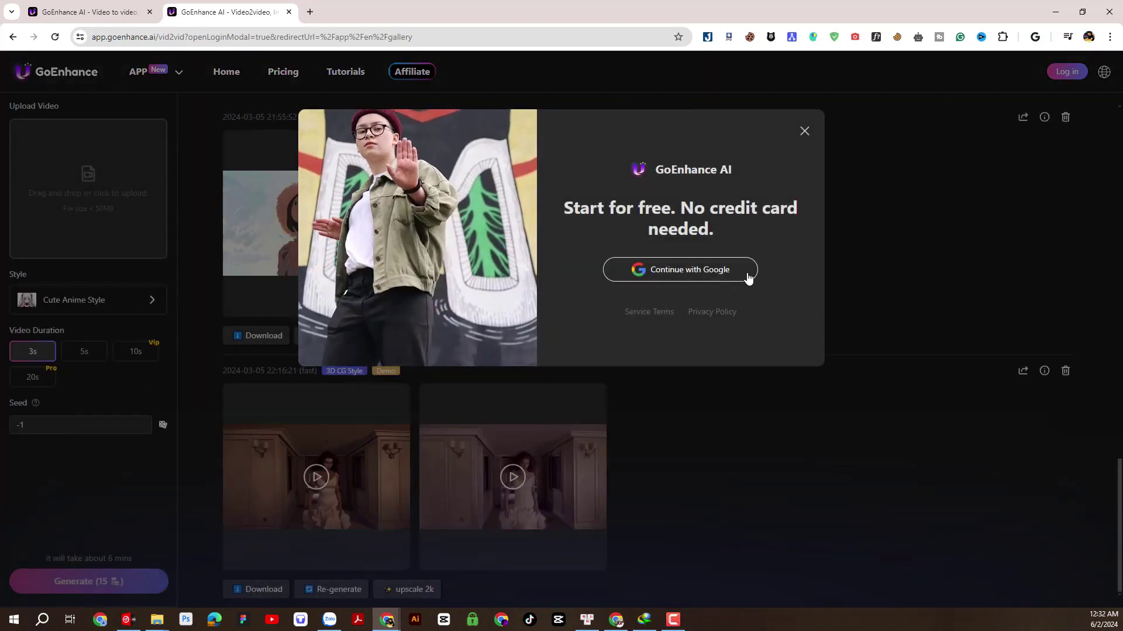
pyautogui.click(684, 279)
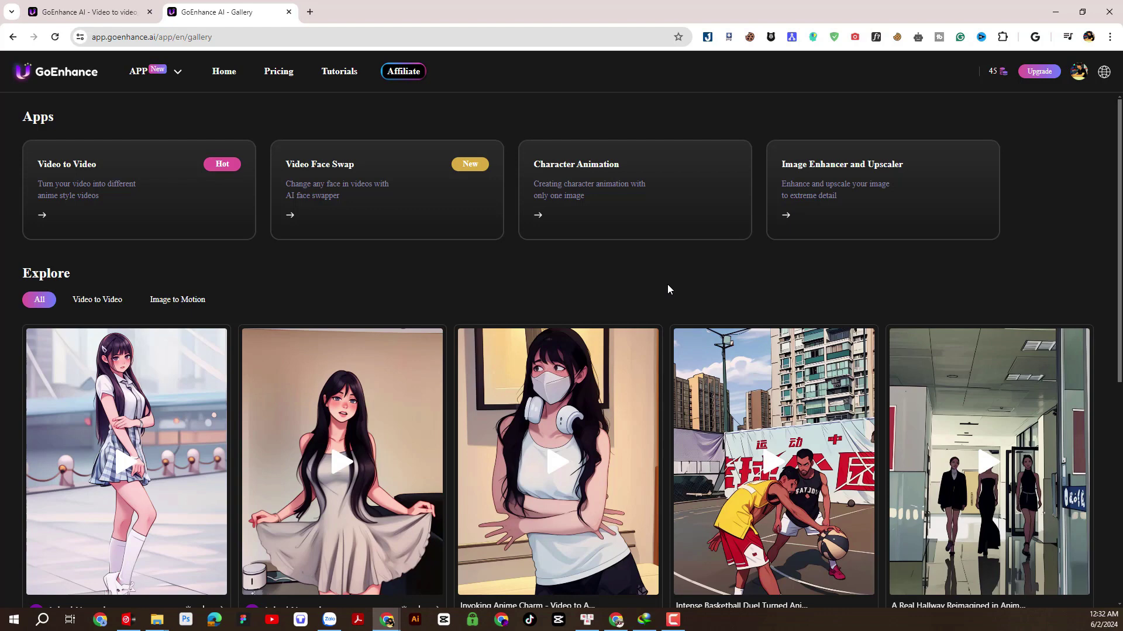
# Open the Video to Video app and check its vid2vid page address
pyautogui.click(145, 206)
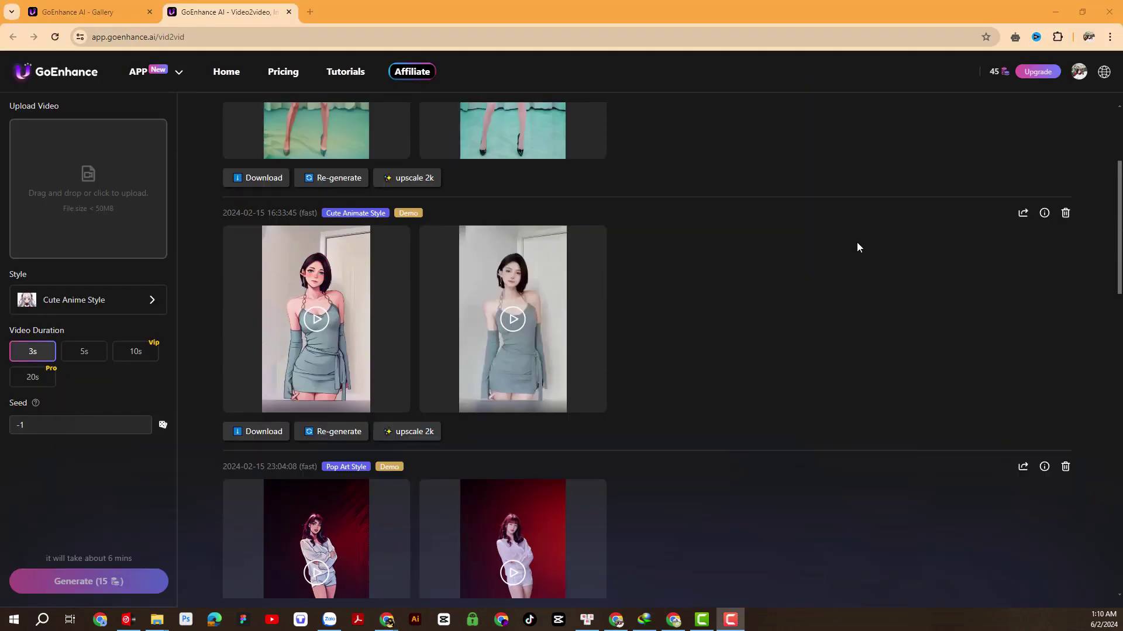
pyautogui.scroll(3, 857, 247)
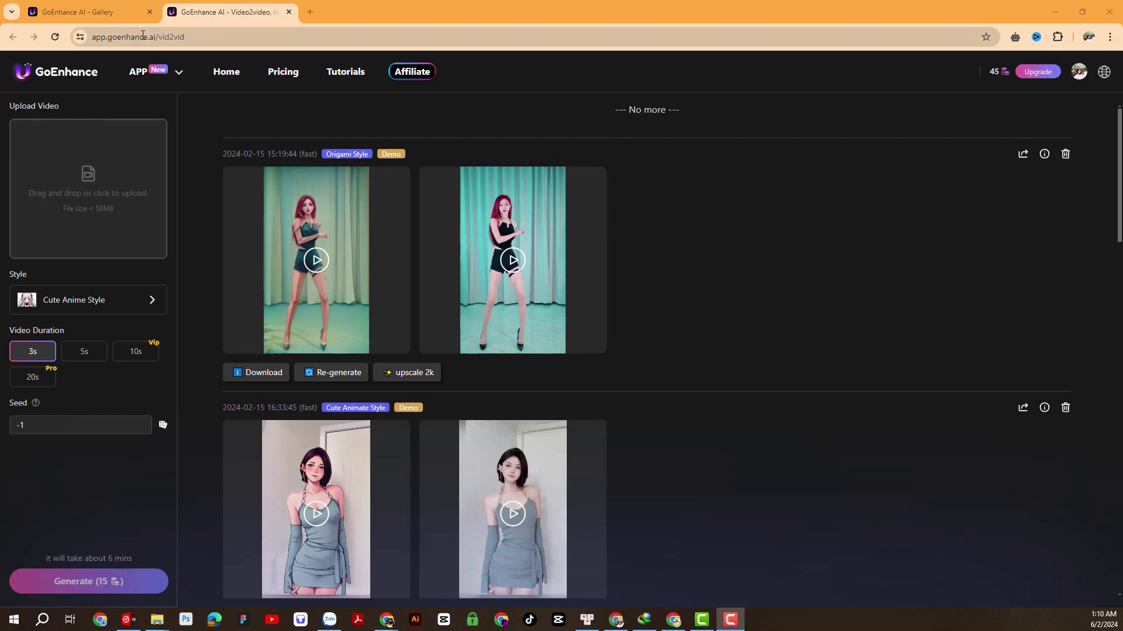
pyautogui.click(169, 38)
pyautogui.doubleClick(186, 37)
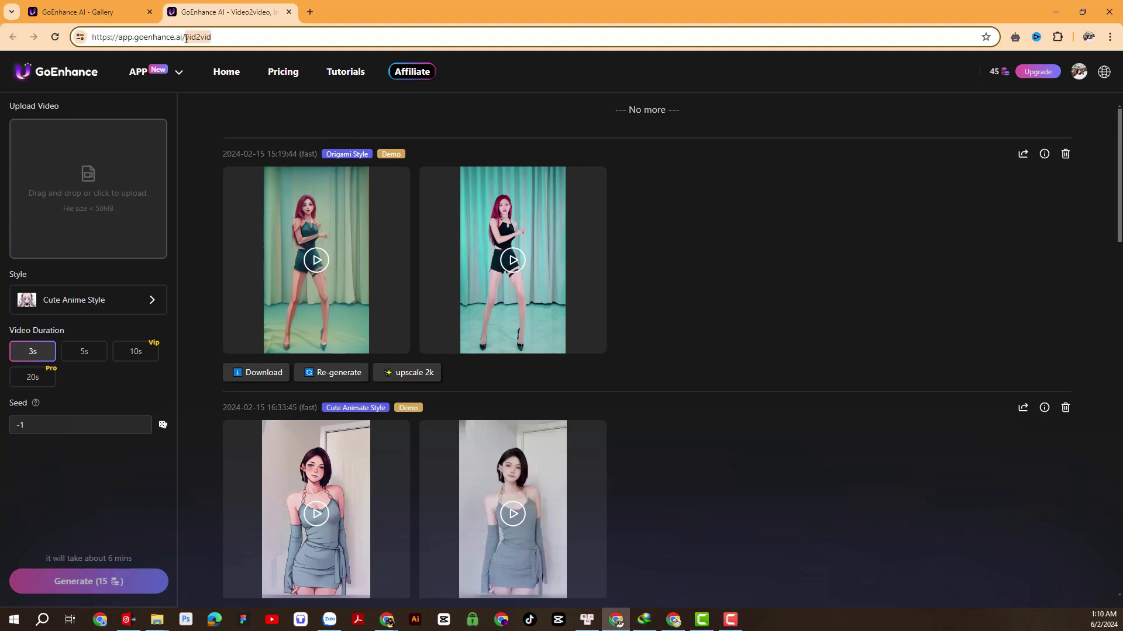
pyautogui.click(177, 127)
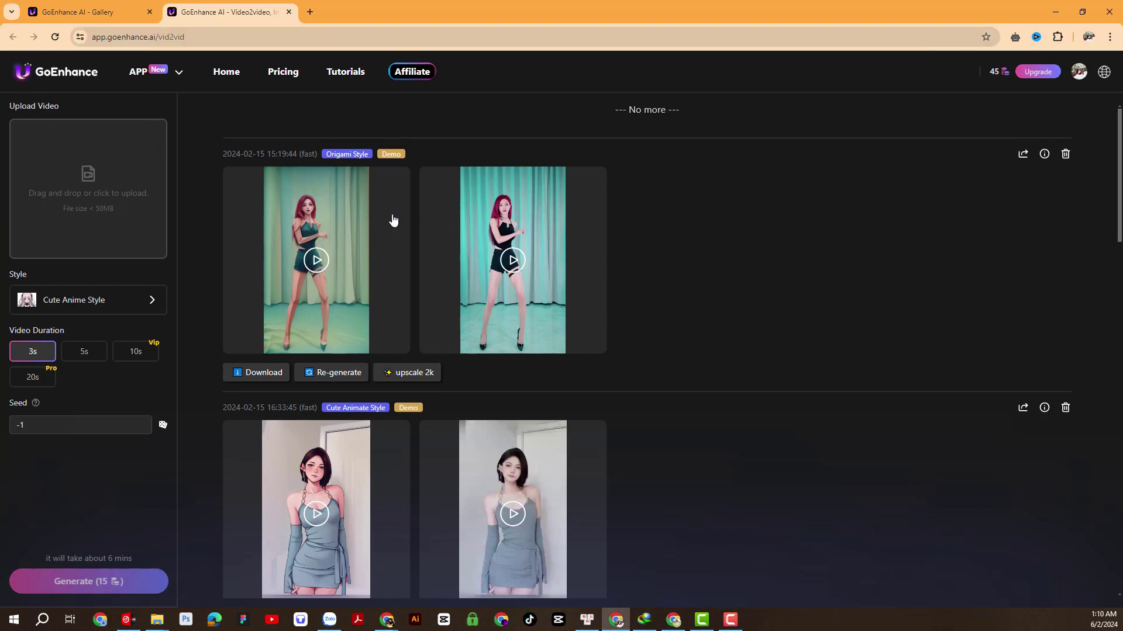
# Preview the stylized demo videos for Origami Style, Cute Animate Style, Pop Art Style and Animate Style 2, closing each preview
pyautogui.scroll(-2, 415, 322)
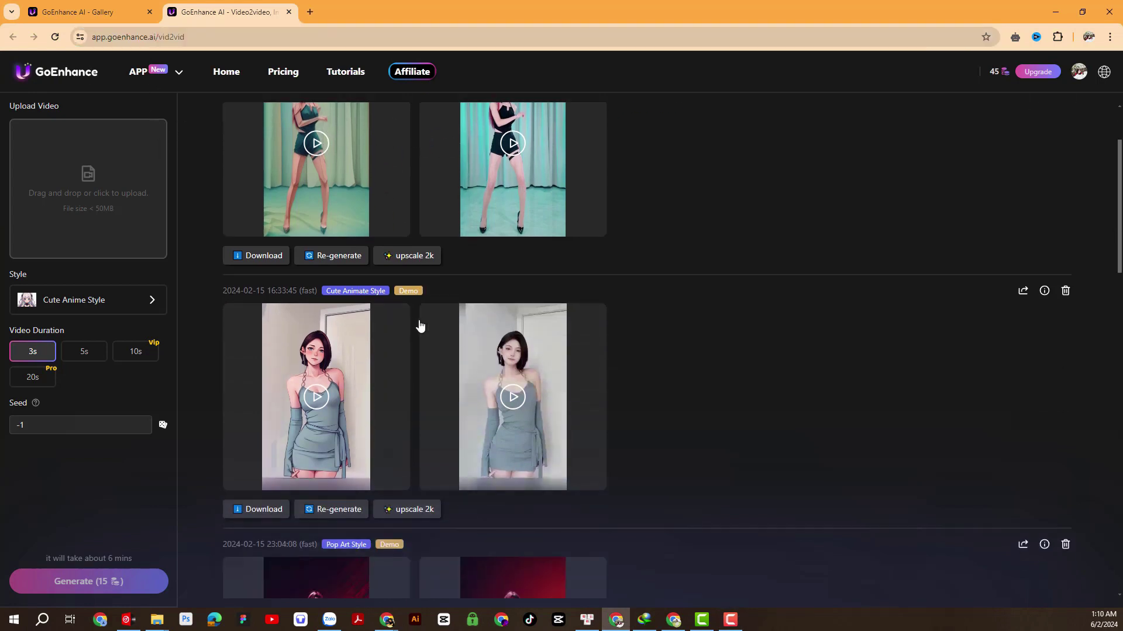
pyautogui.scroll(2, 418, 323)
pyautogui.click(318, 270)
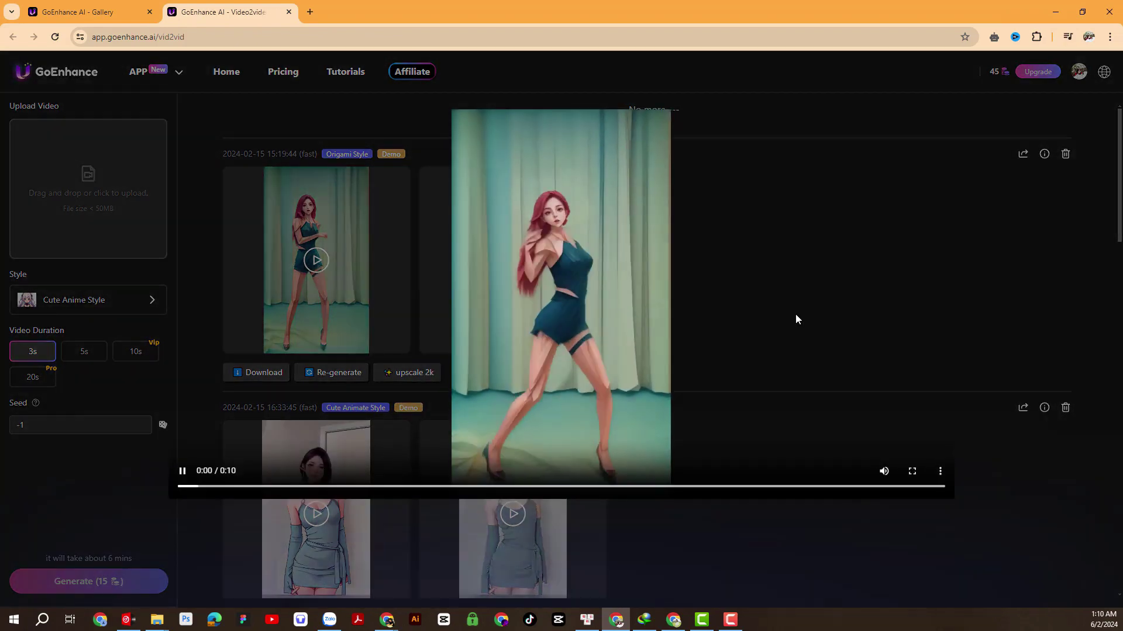
pyautogui.click(997, 349)
pyautogui.scroll(-5, 445, 340)
pyautogui.click(320, 261)
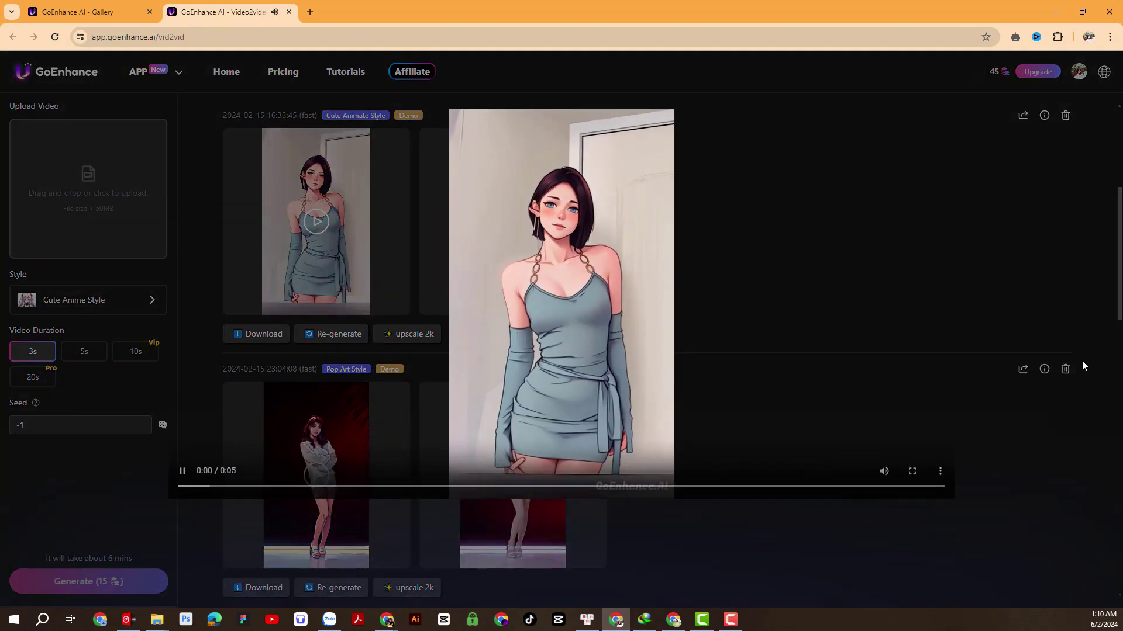
pyautogui.click(979, 396)
pyautogui.scroll(-4, 415, 263)
pyautogui.click(316, 241)
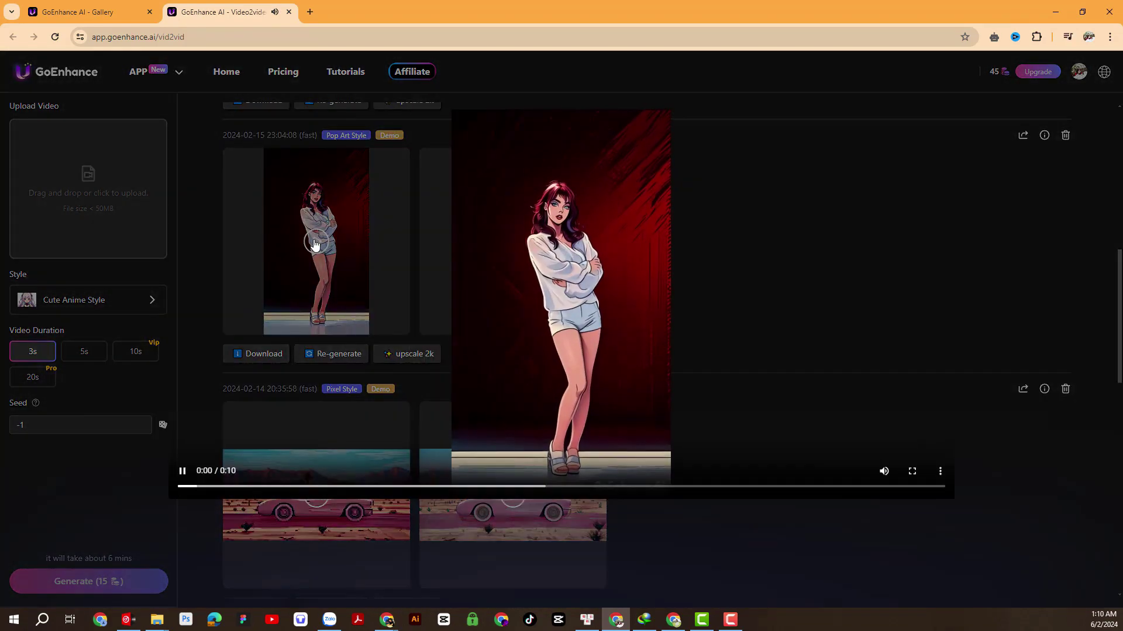
pyautogui.click(1052, 297)
pyautogui.scroll(-7, 678, 397)
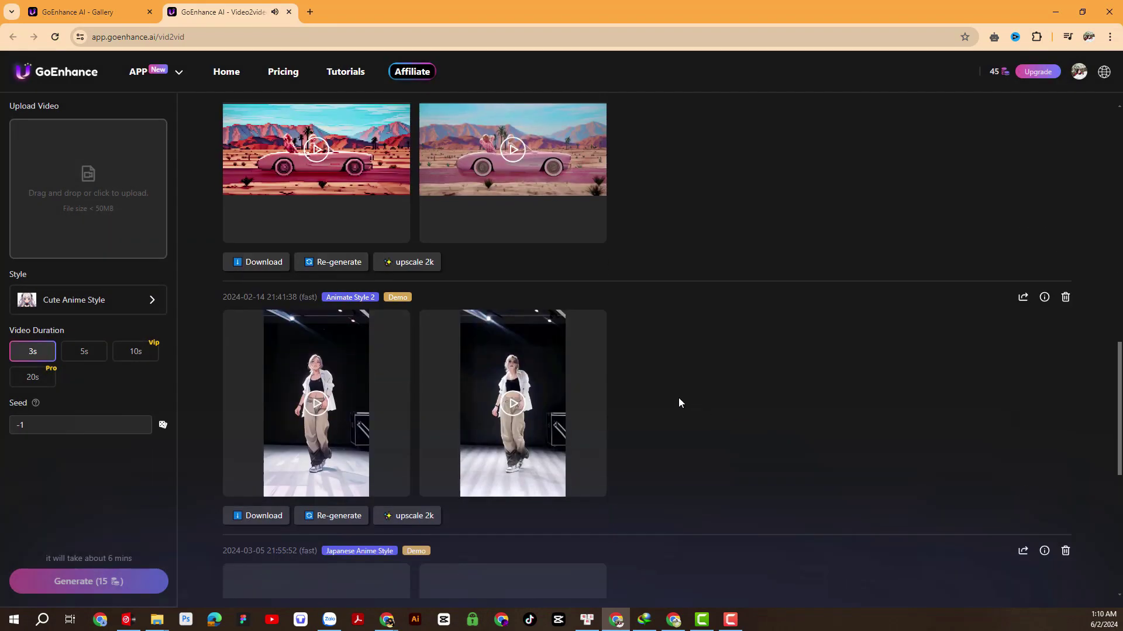
pyautogui.click(325, 344)
pyautogui.click(1023, 374)
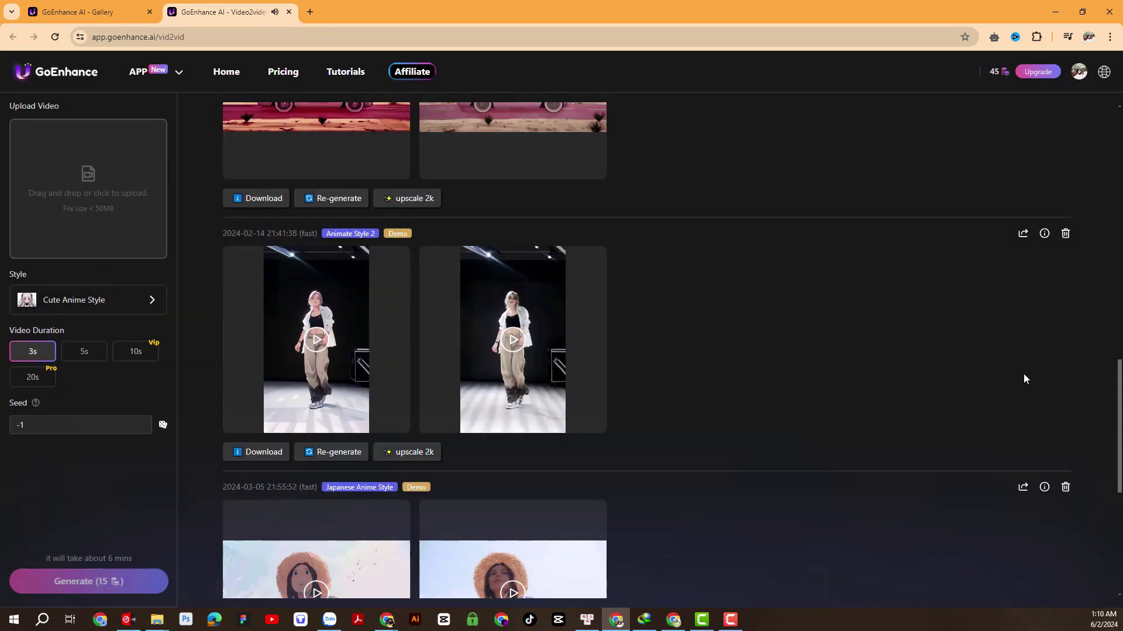
pyautogui.scroll(10, 730, 398)
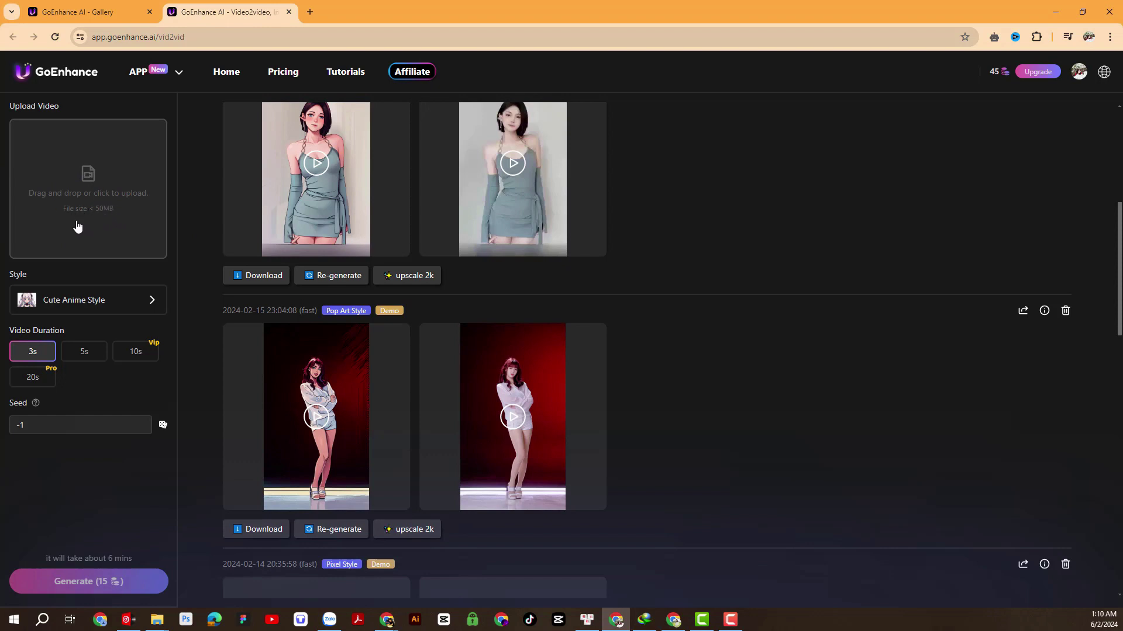
# Look through the available video styles and close the style chooser without changing the selection
pyautogui.click(81, 303)
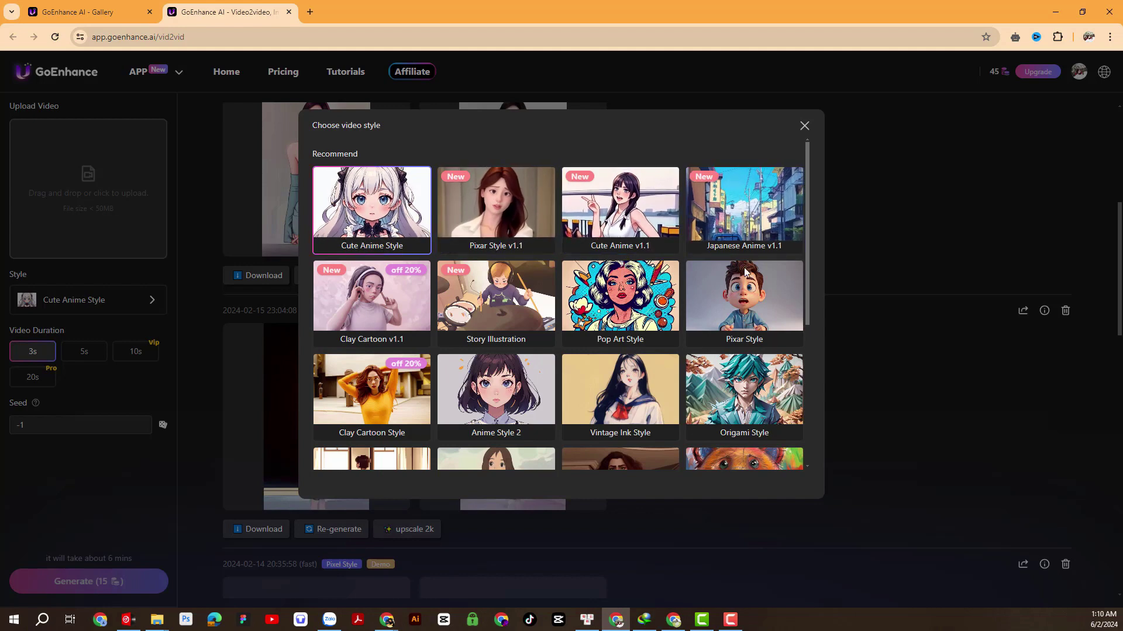
pyautogui.scroll(-4, 748, 327)
pyautogui.scroll(5, 657, 368)
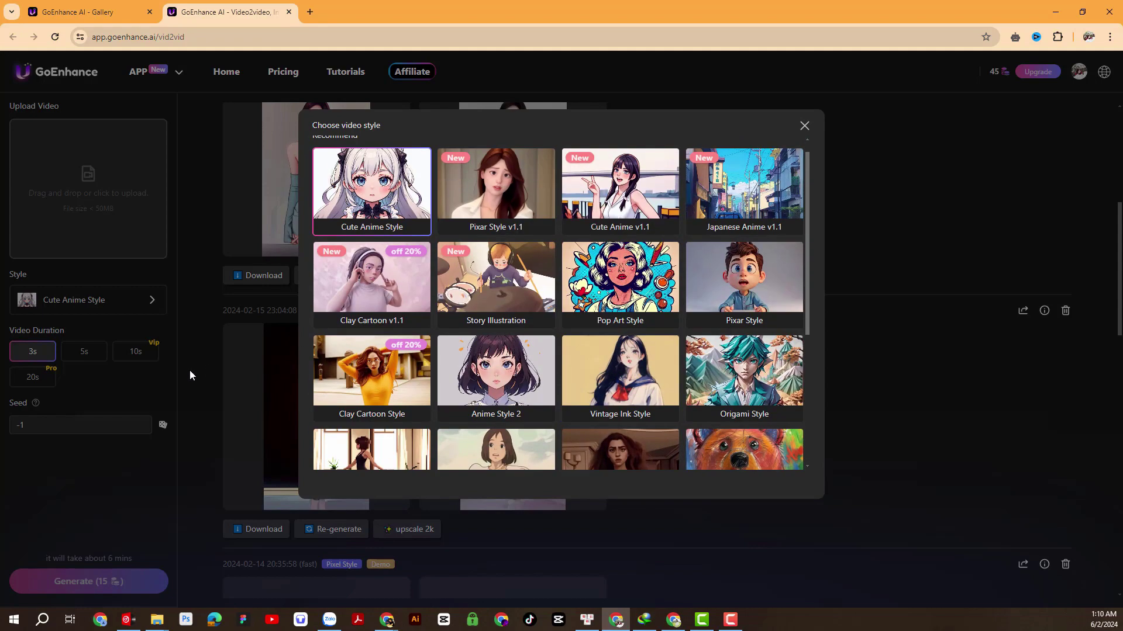
pyautogui.click(72, 374)
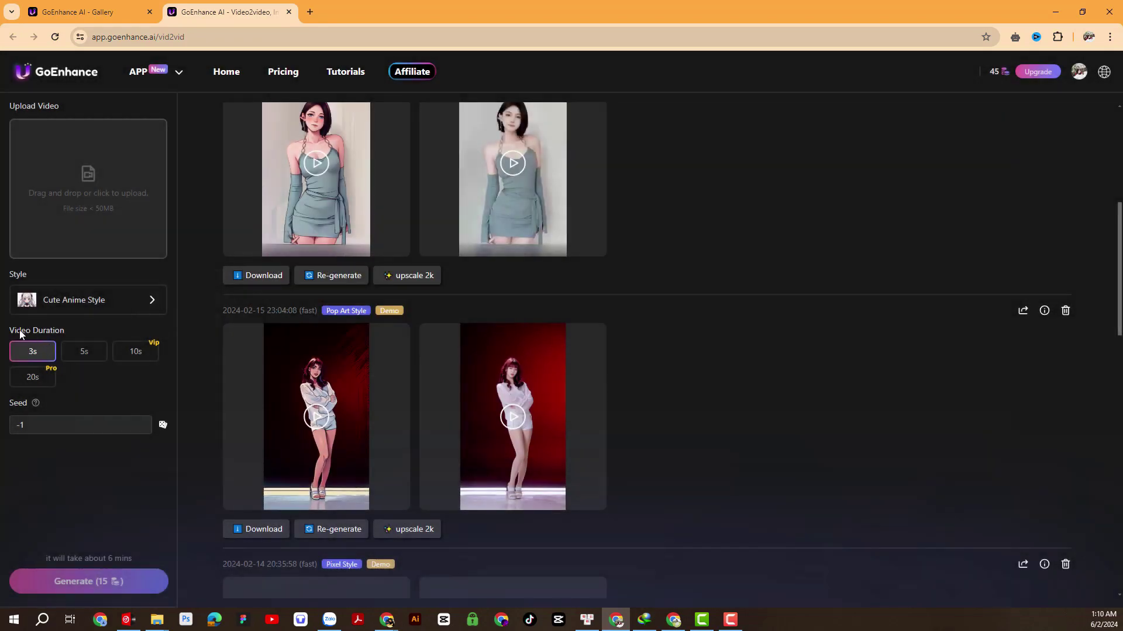
# Set the video duration to 10s
pyautogui.doubleClick(20, 331)
pyautogui.click(133, 354)
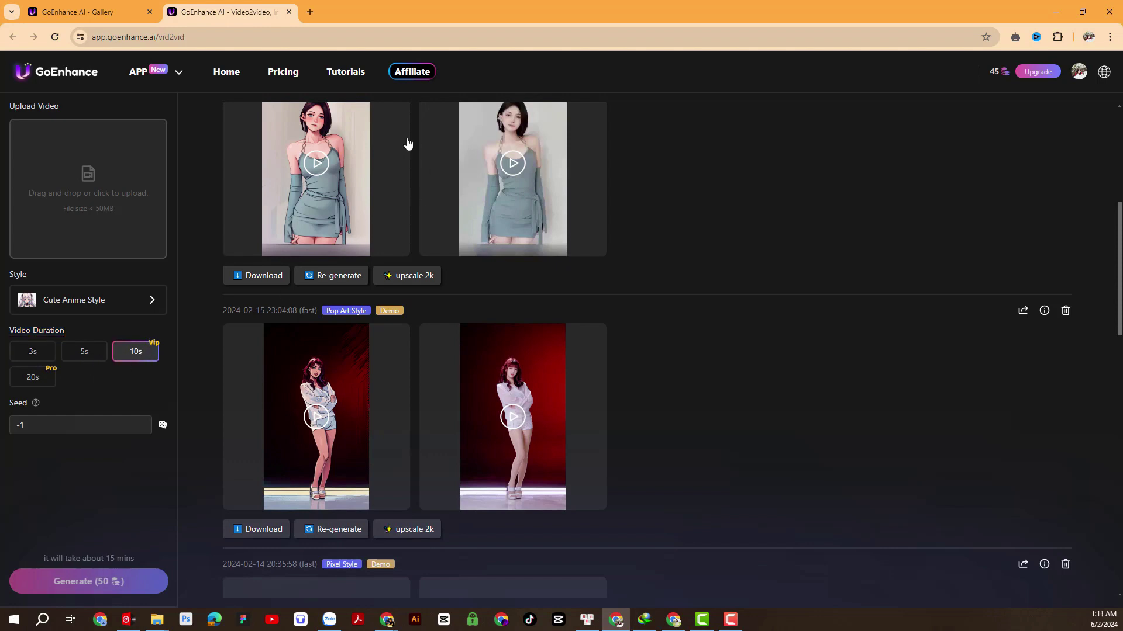
# Review the yearly subscription plans on the pricing page and return to the Video to Video page
pyautogui.click(283, 72)
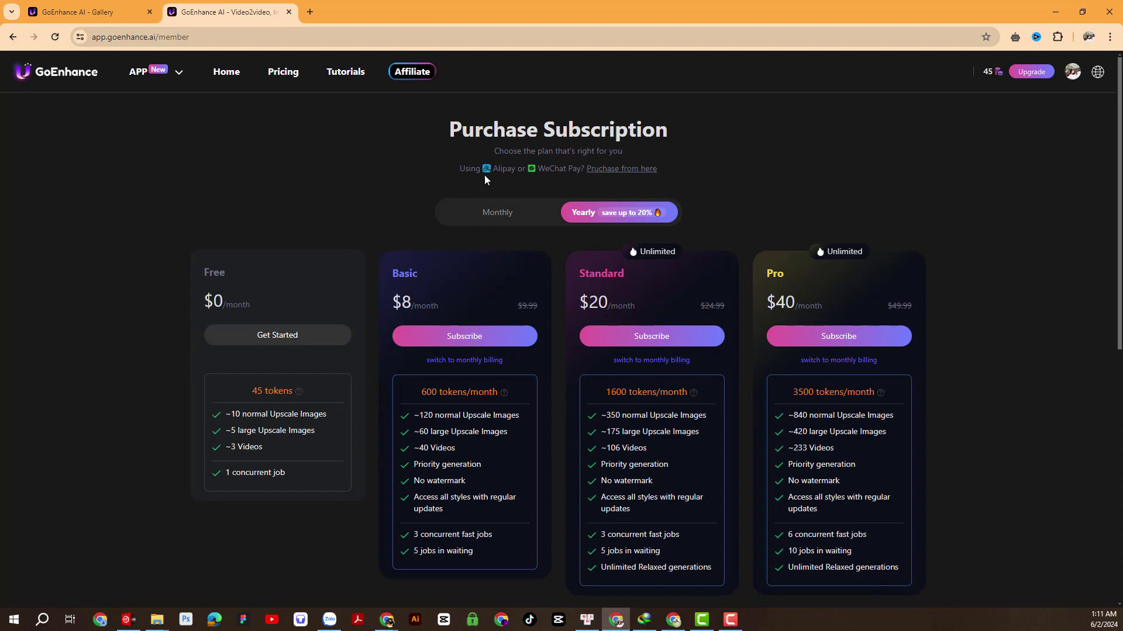
pyautogui.scroll(-4, 941, 227)
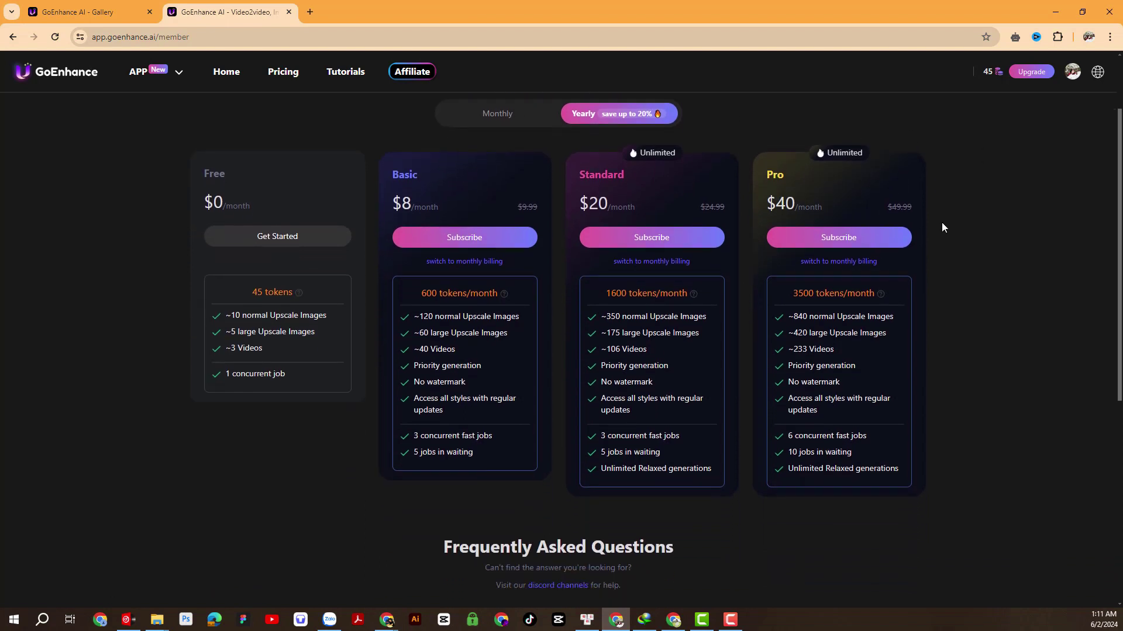
pyautogui.scroll(4, 918, 227)
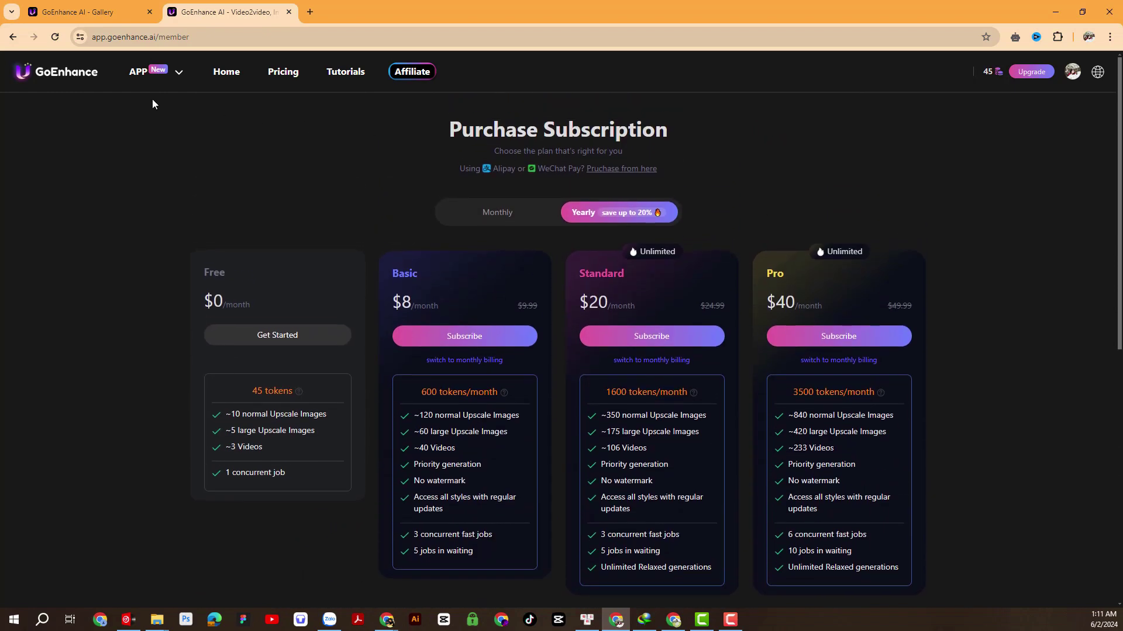
pyautogui.click(17, 39)
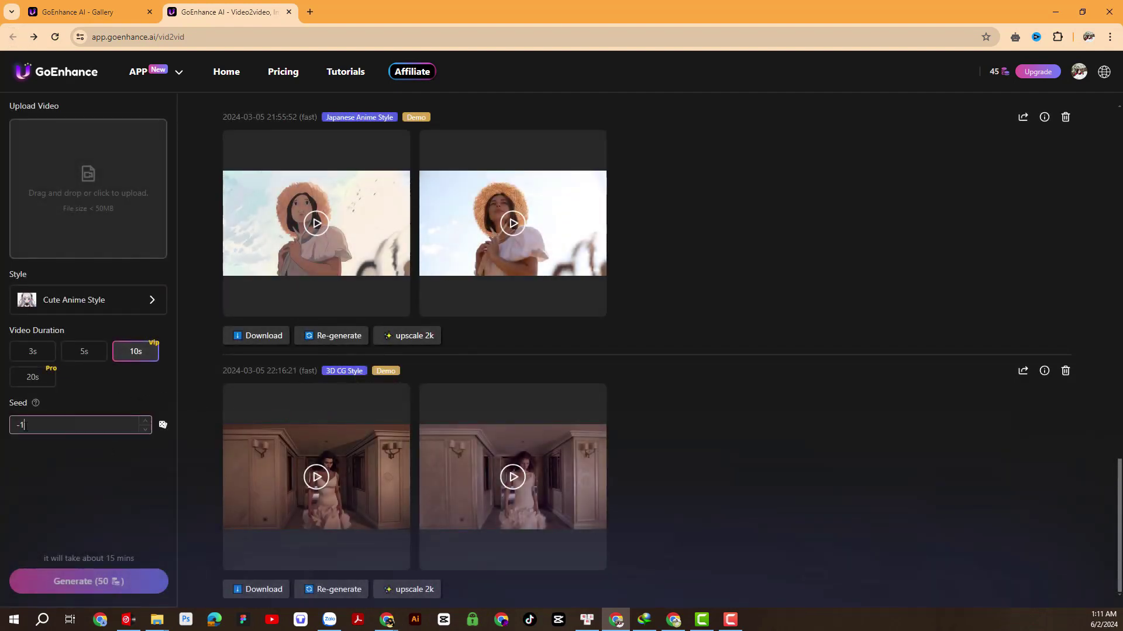
# Replace the default seed of the video generation with a randomly generated one
pyautogui.click(82, 456)
pyautogui.doubleClick(20, 426)
pyautogui.click(162, 429)
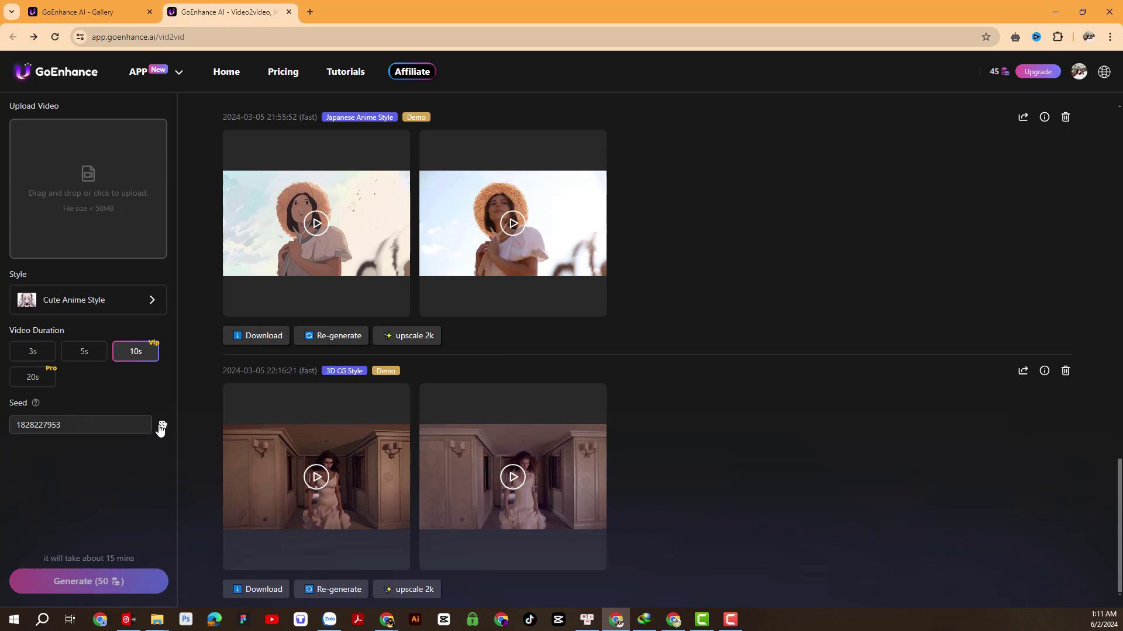
pyautogui.moveTo(144, 426); pyautogui.dragTo(6, 427)
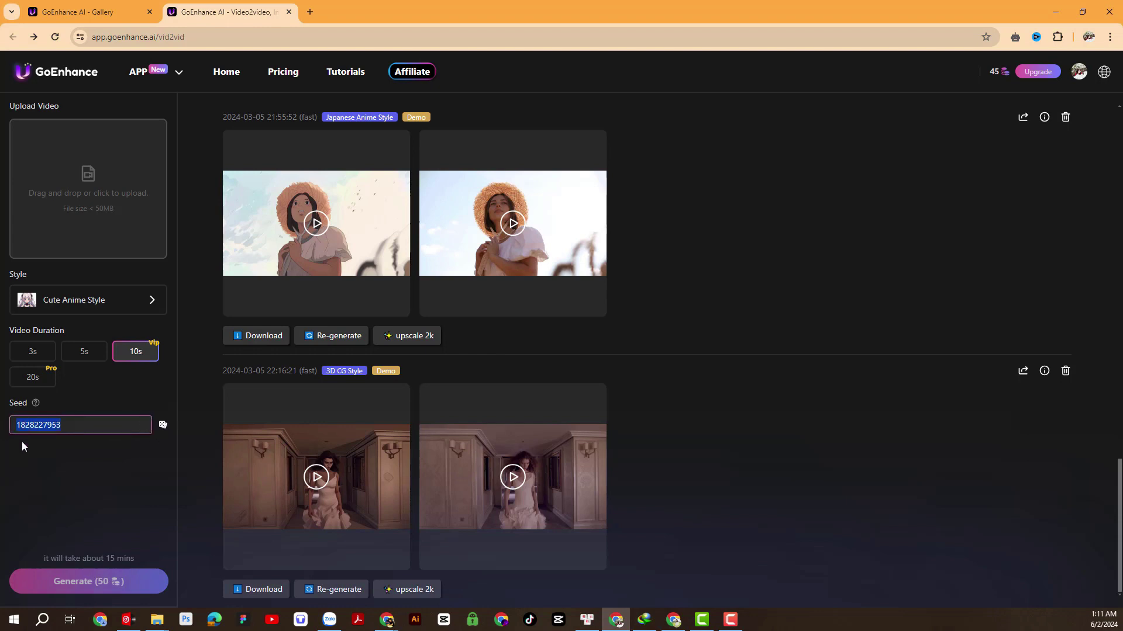
pyautogui.click(48, 450)
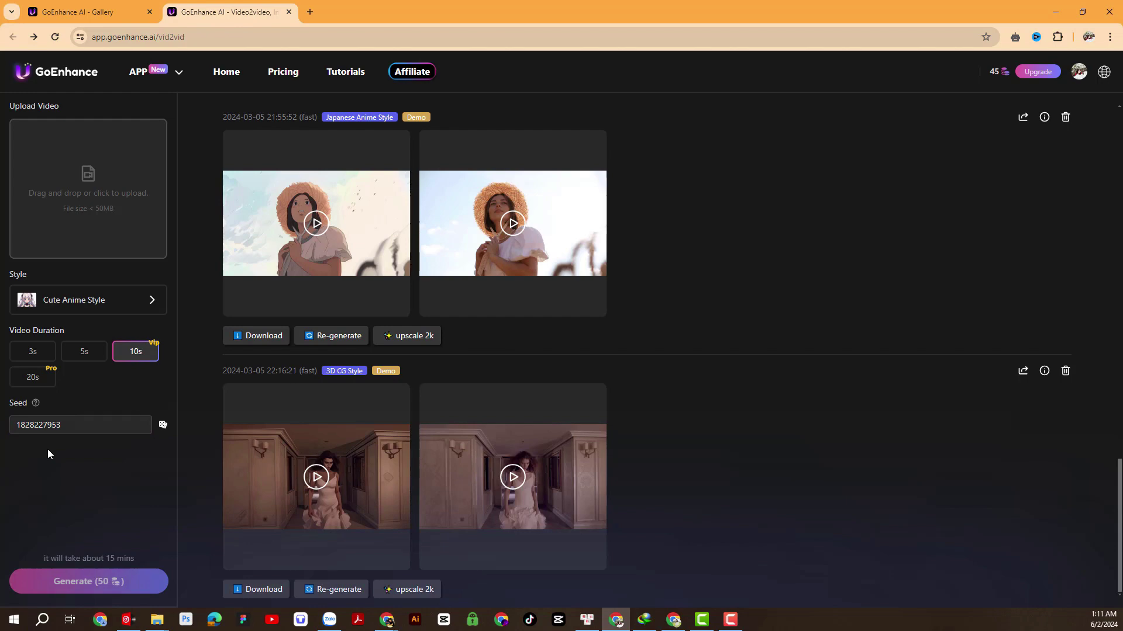
# Upload the video 5385878-hd_1080_1920_25fps and set the video duration to 5s, keeping Cute Anime Style
pyautogui.click(85, 193)
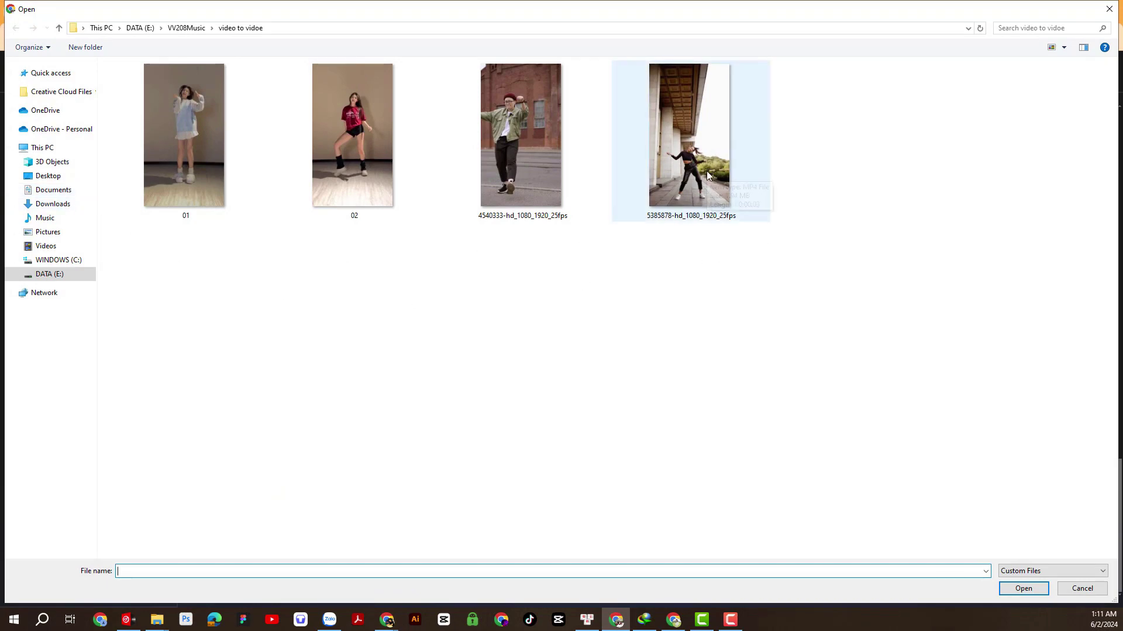
pyautogui.doubleClick(714, 189)
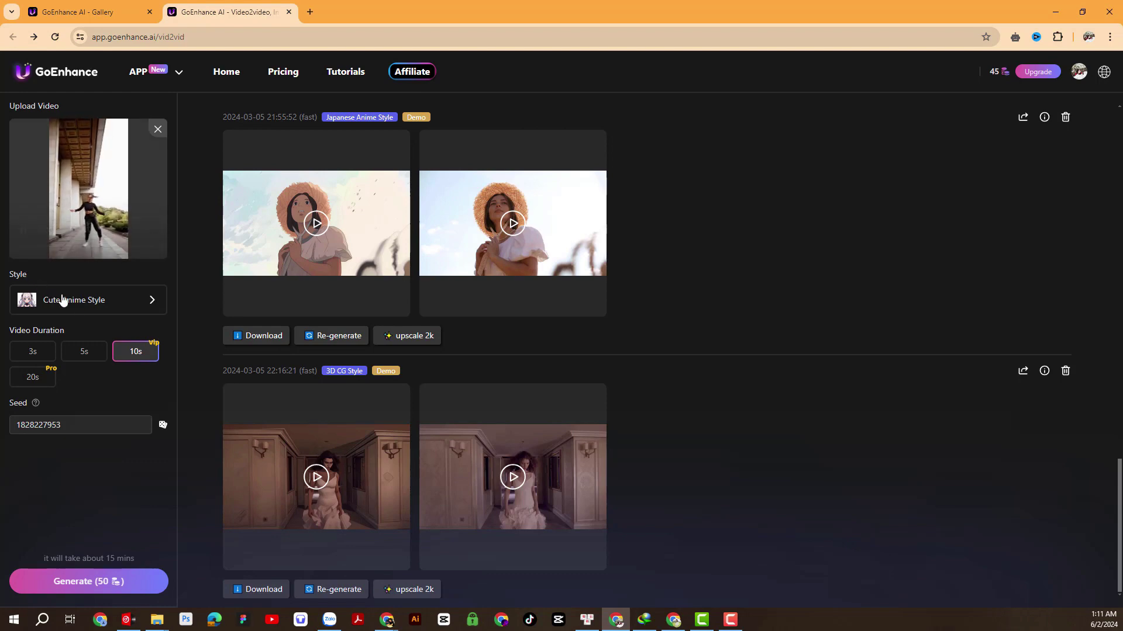
pyautogui.click(113, 301)
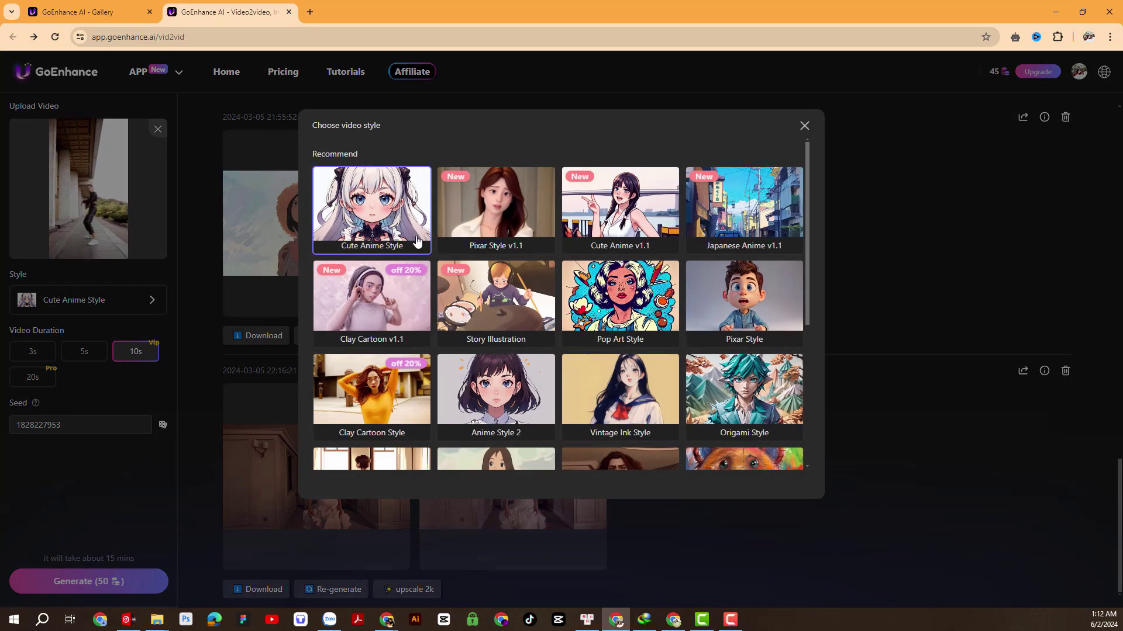
pyautogui.click(160, 318)
pyautogui.click(85, 351)
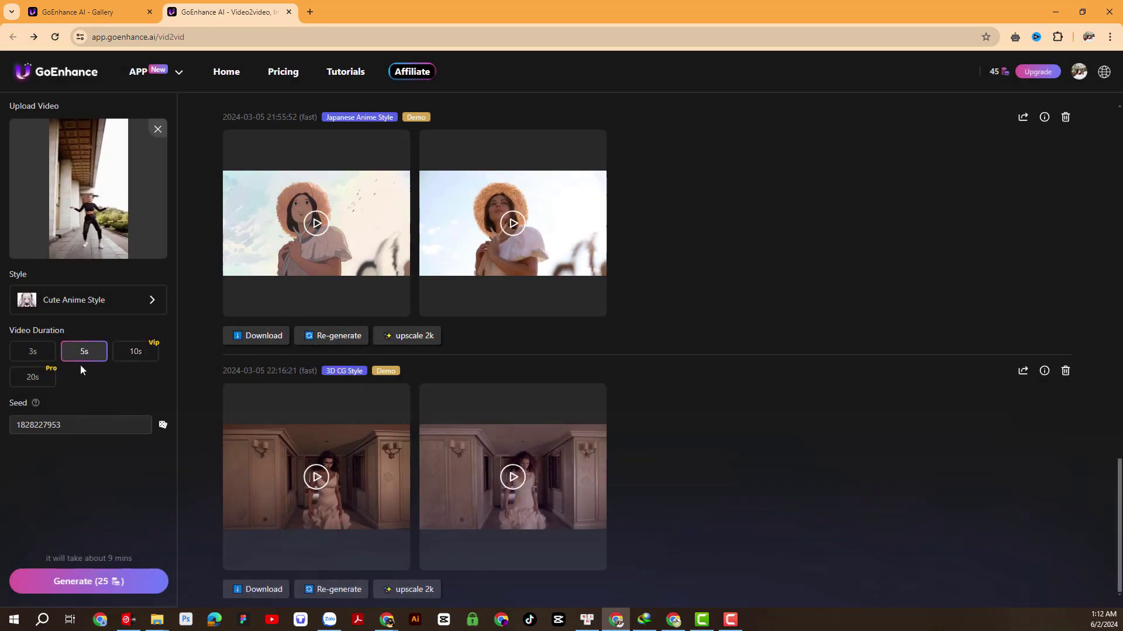
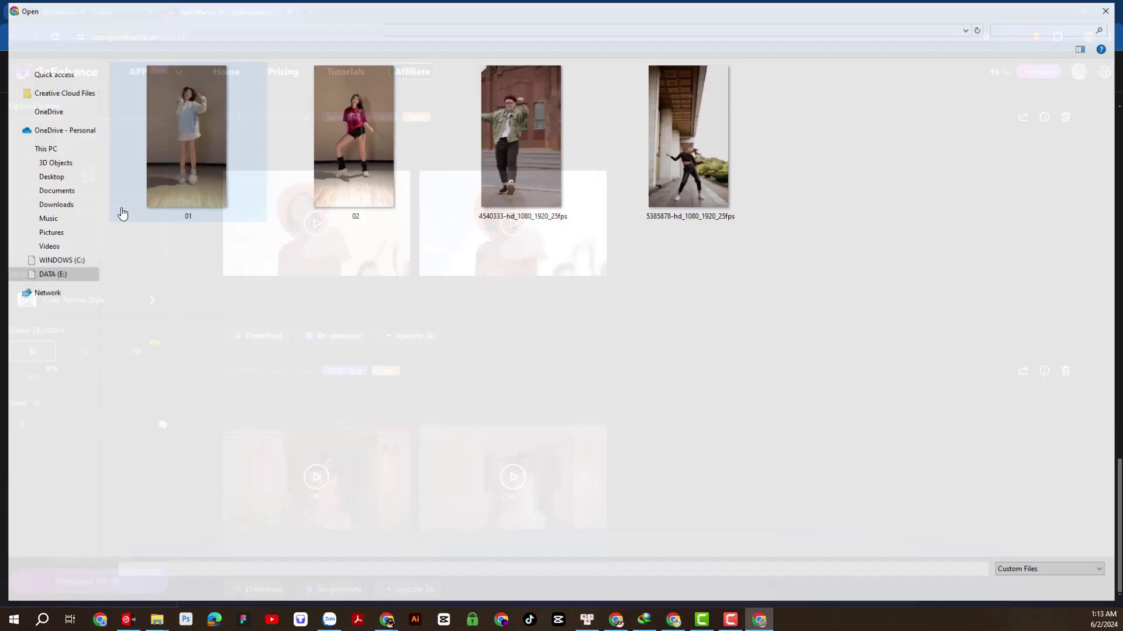
# Upload the video 4540333-hd_1080_1920_25fps and choose the Cute Anime v1.1 style for it
pyautogui.doubleClick(506, 137)
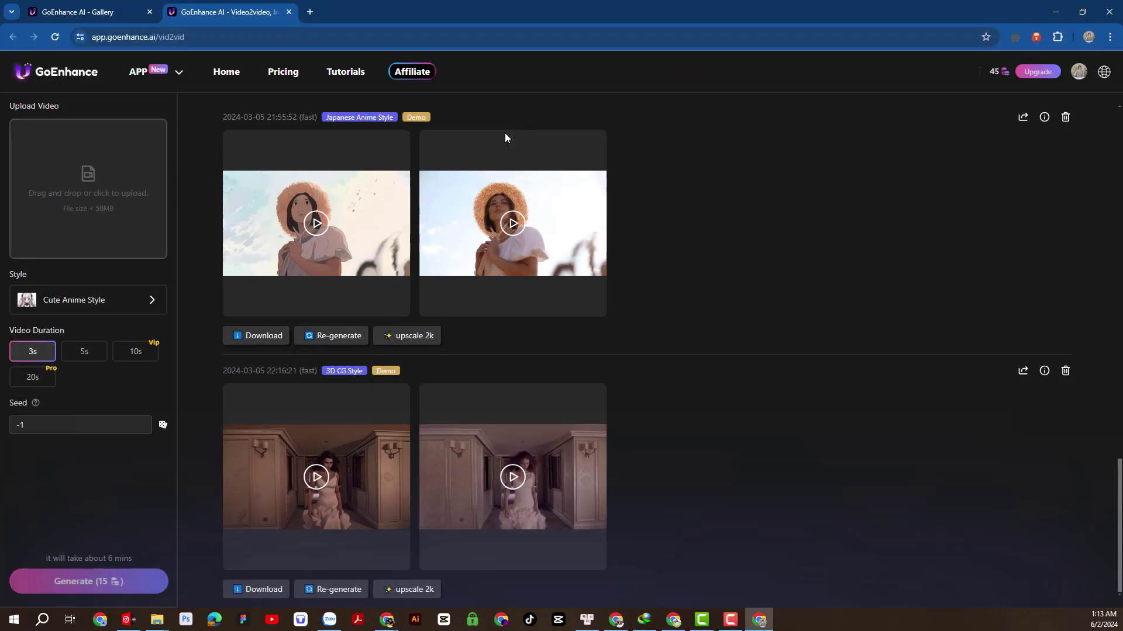
pyautogui.click(96, 302)
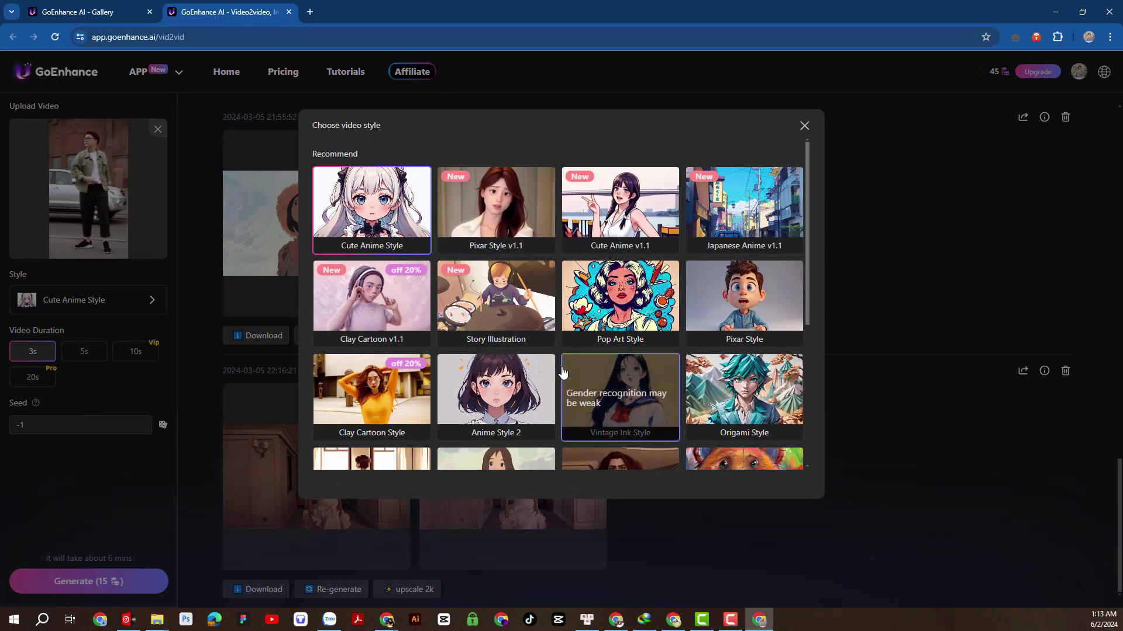
pyautogui.click(649, 187)
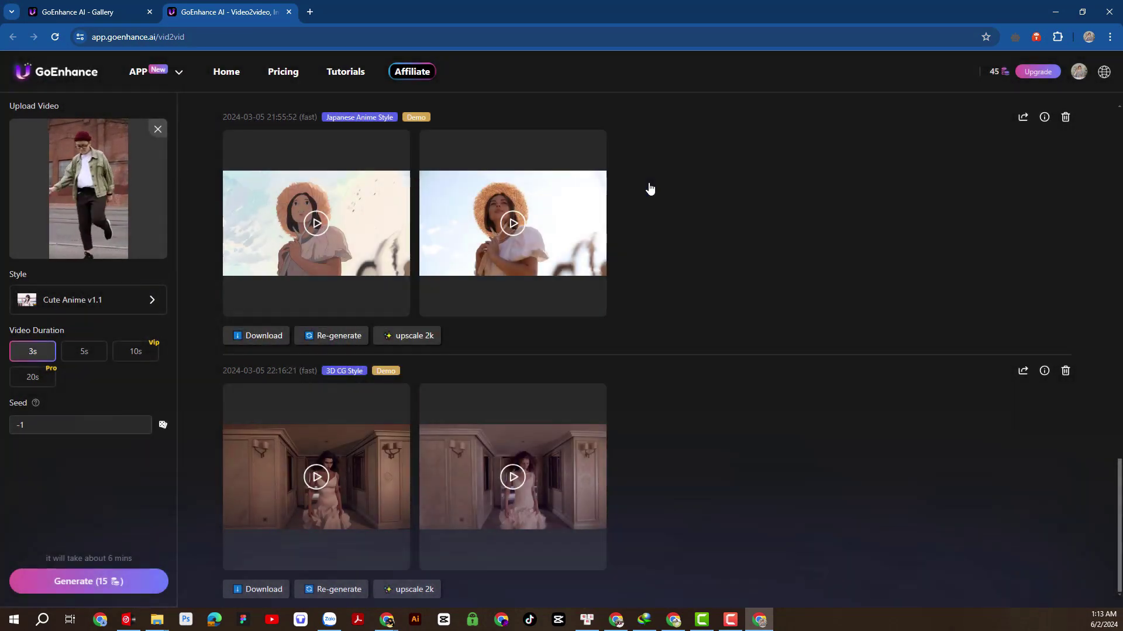
pyautogui.click(90, 301)
pyautogui.scroll(-2, 581, 294)
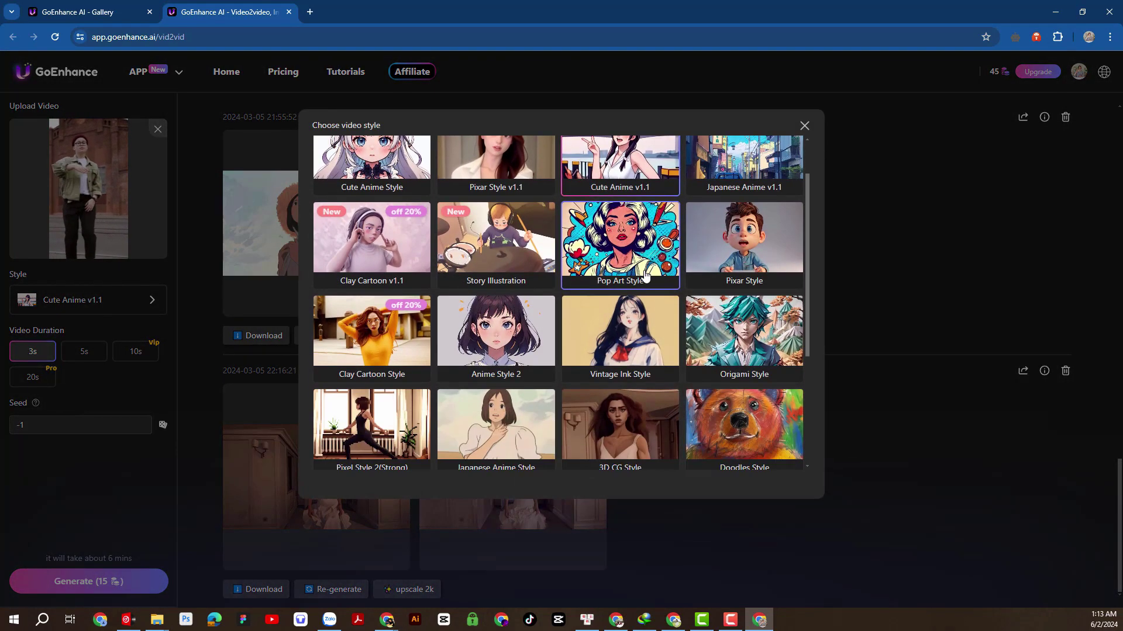
pyautogui.scroll(-3, 580, 293)
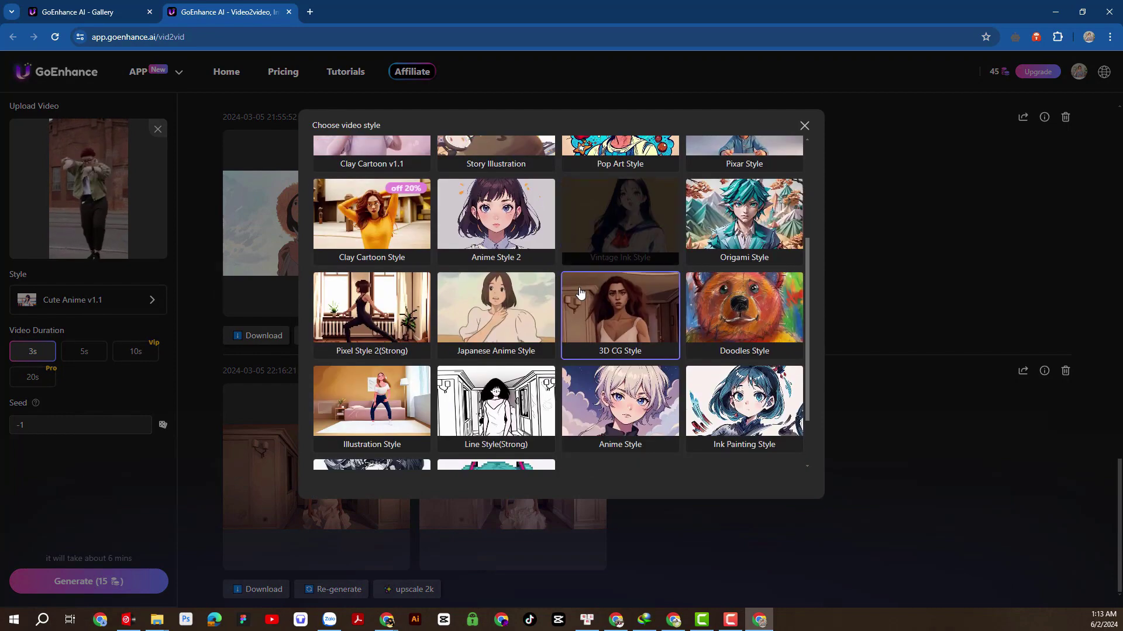
pyautogui.scroll(5, 579, 286)
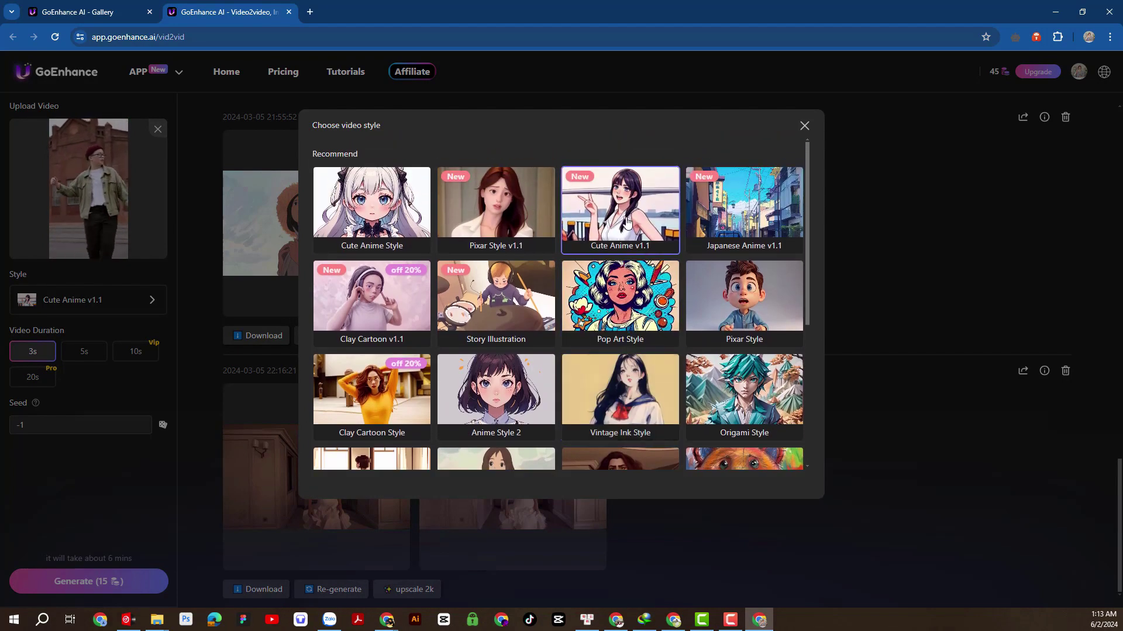
pyautogui.click(623, 229)
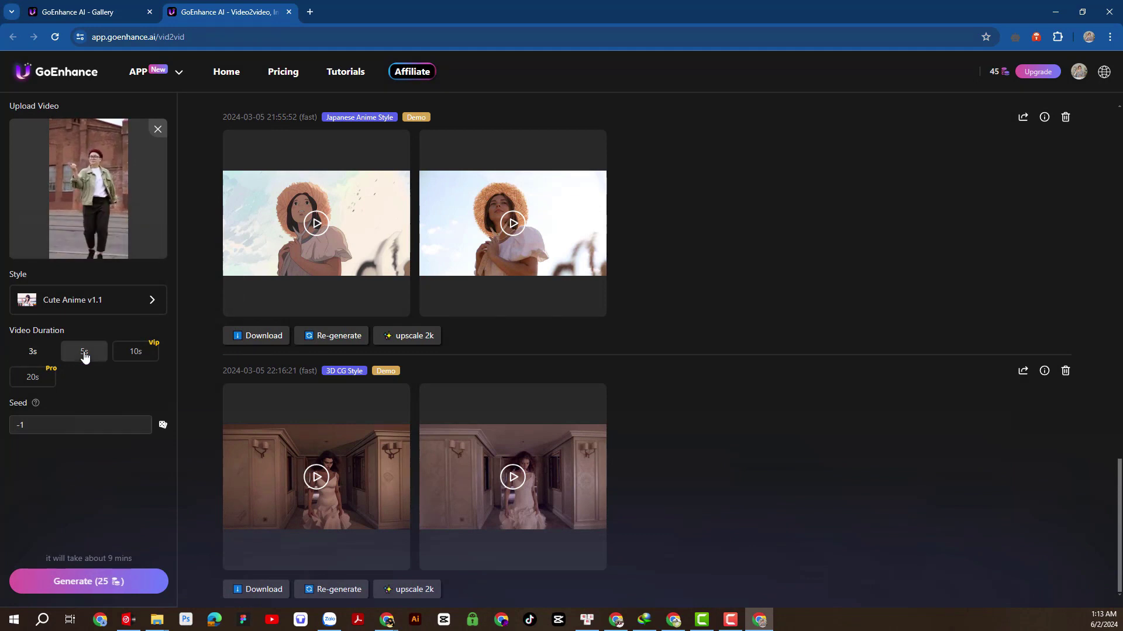
# Set the duration of the Cute Anime v1.1 video to 5s and start its generation
pyautogui.click(85, 352)
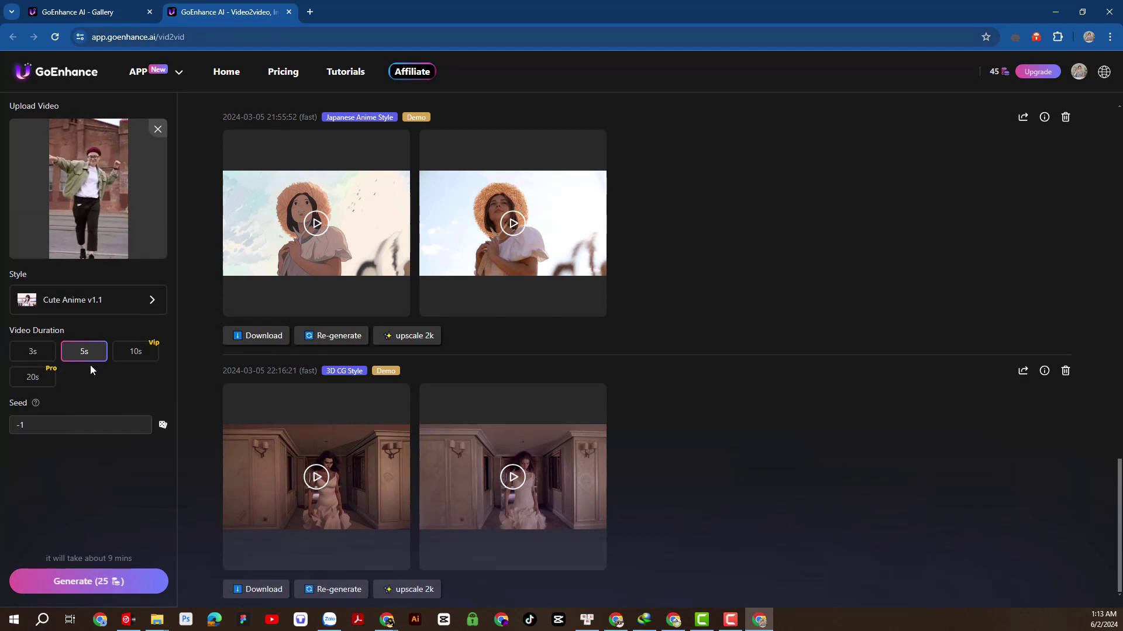
pyautogui.click(89, 581)
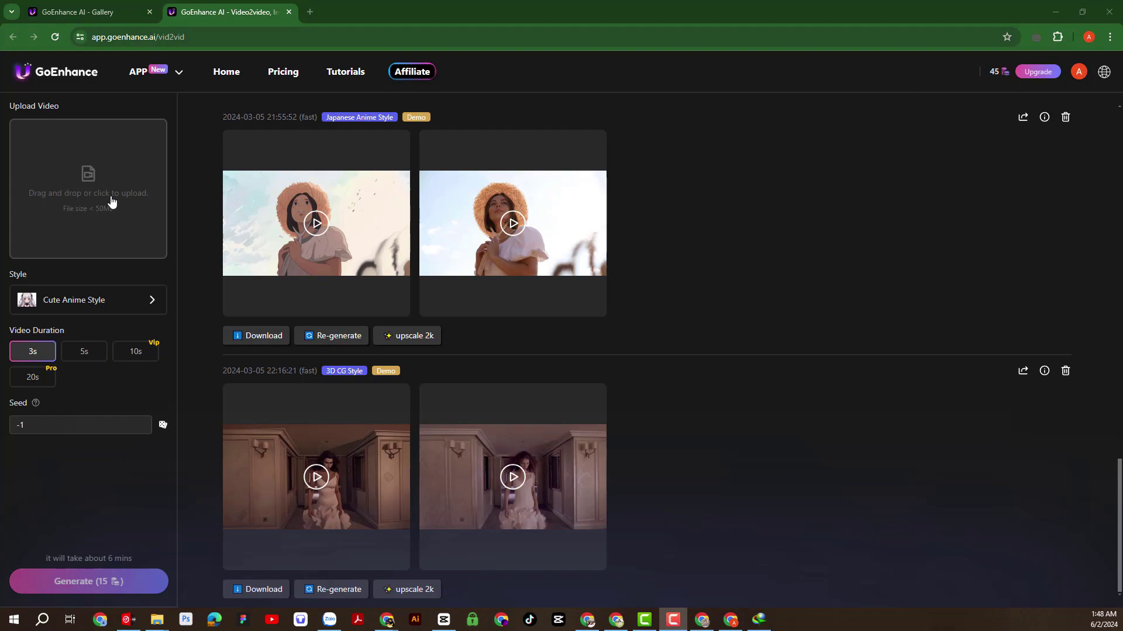
# Open the video upload dialog and copy the path of the "video to vidoe" folder from its File Explorer window
pyautogui.click(111, 201)
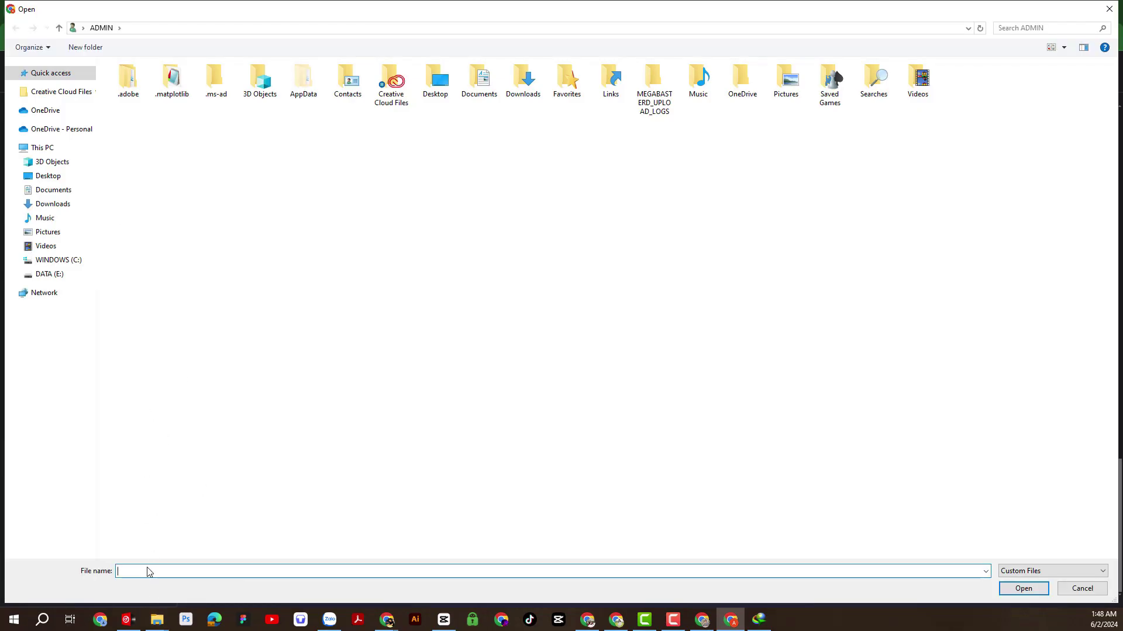
pyautogui.moveTo(156, 620)
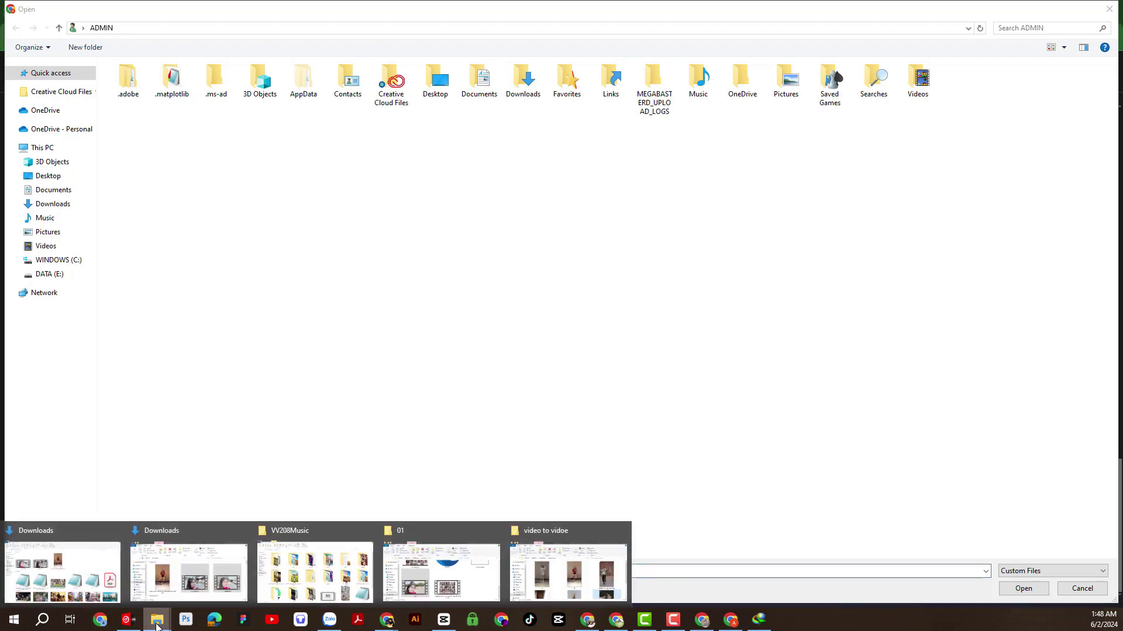
pyautogui.click(520, 588)
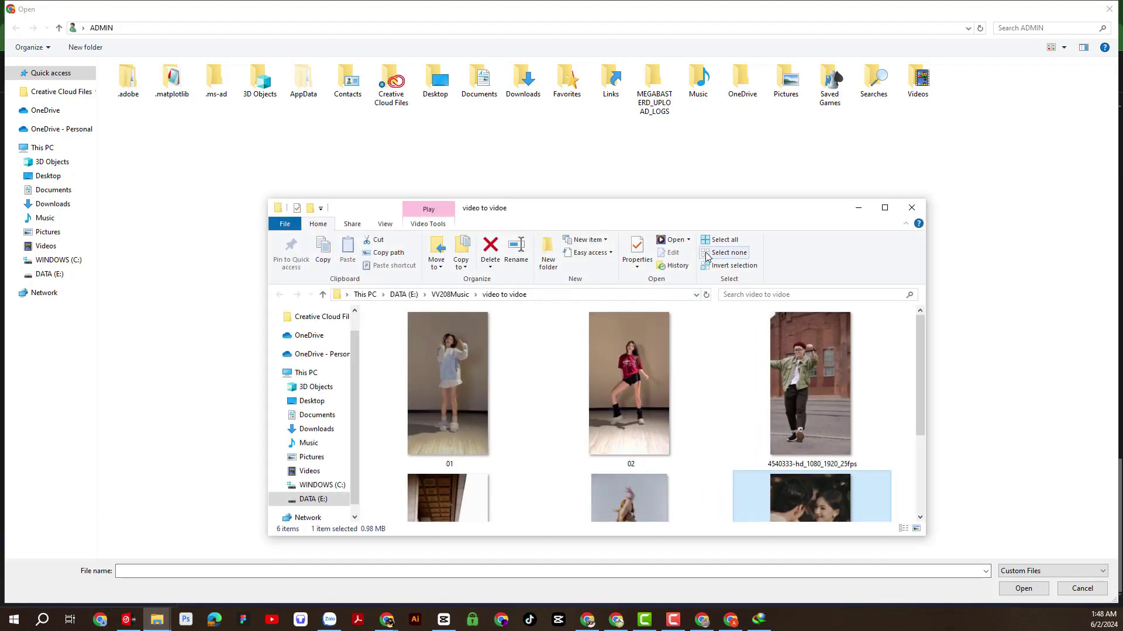
pyautogui.scroll(-2, 641, 368)
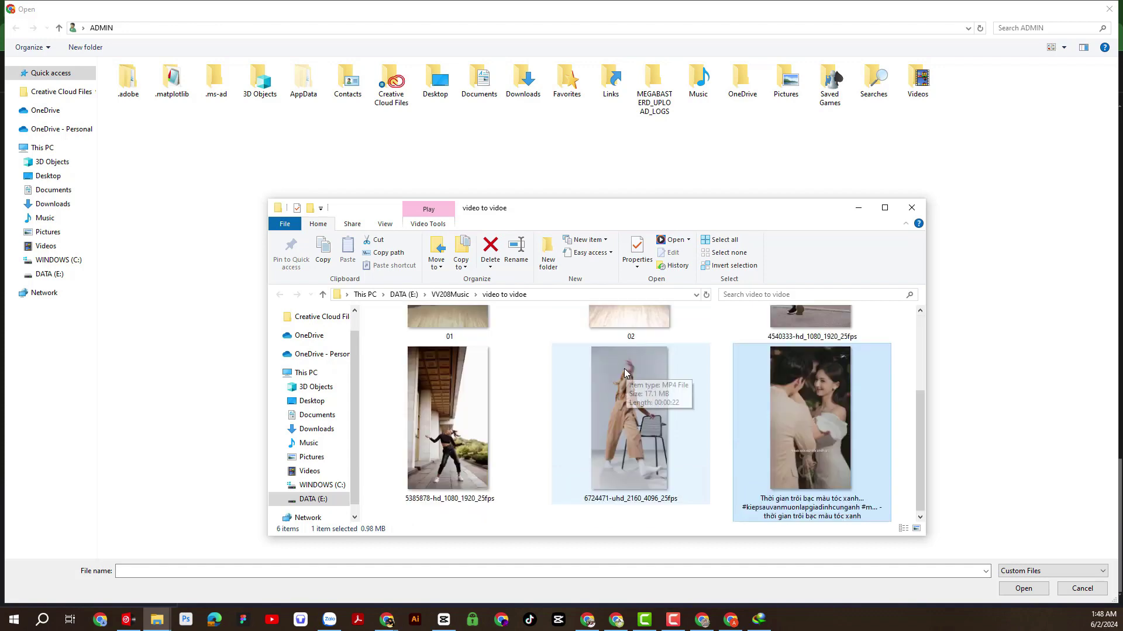
pyautogui.scroll(2, 640, 369)
pyautogui.click(540, 296)
pyautogui.hotkey('ctrl', 'c')
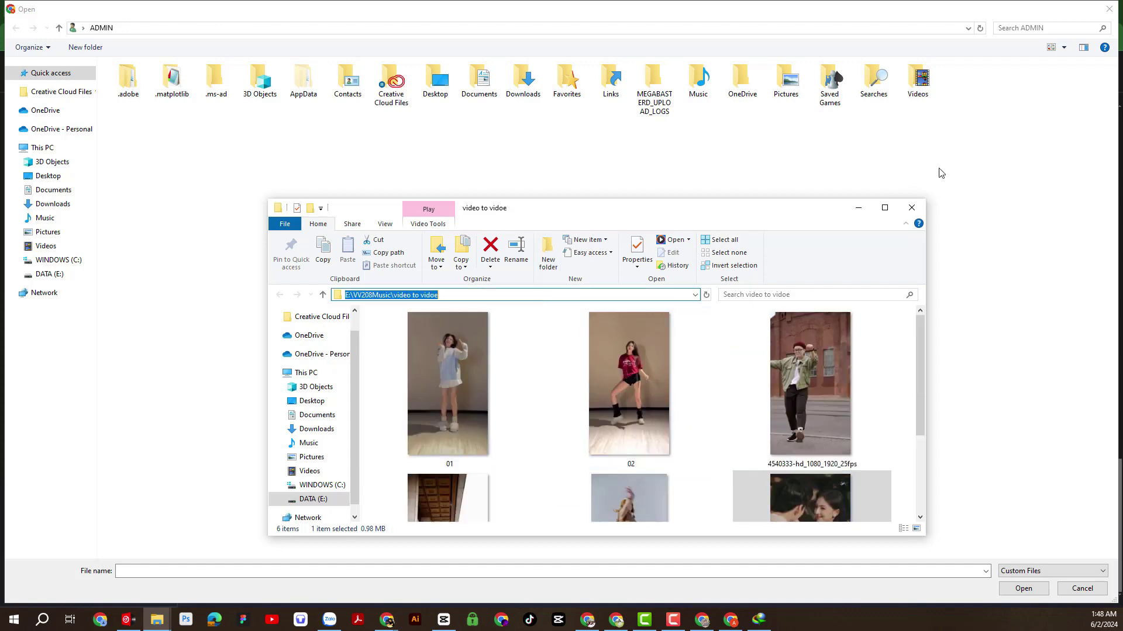
pyautogui.click(912, 208)
# Go to E:\VV208Music\video to vidoe in the upload dialog and upload the video 6724471-uhd_2160_4096_25fps
pyautogui.click(559, 30)
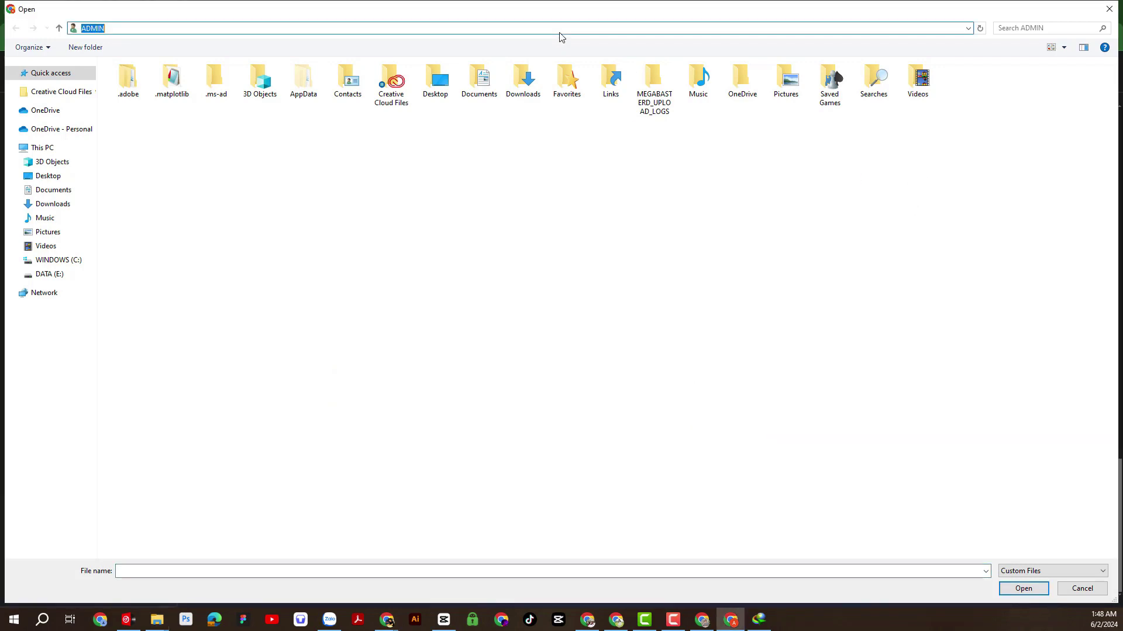
pyautogui.hotkey('ctrl', 'v')
pyautogui.press('Return')
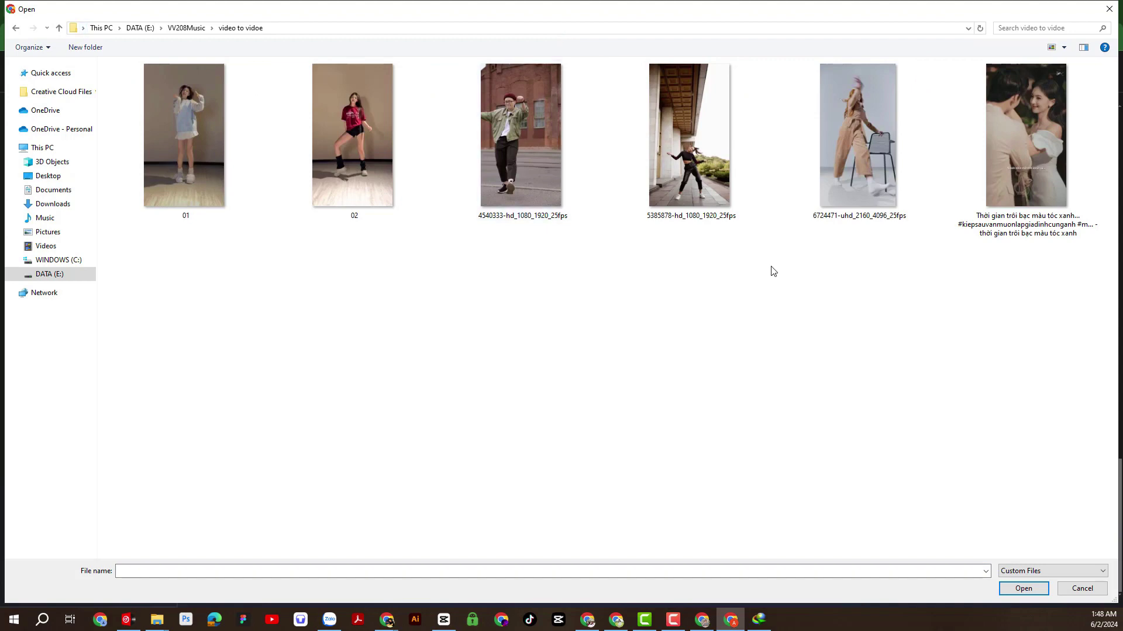
pyautogui.doubleClick(875, 151)
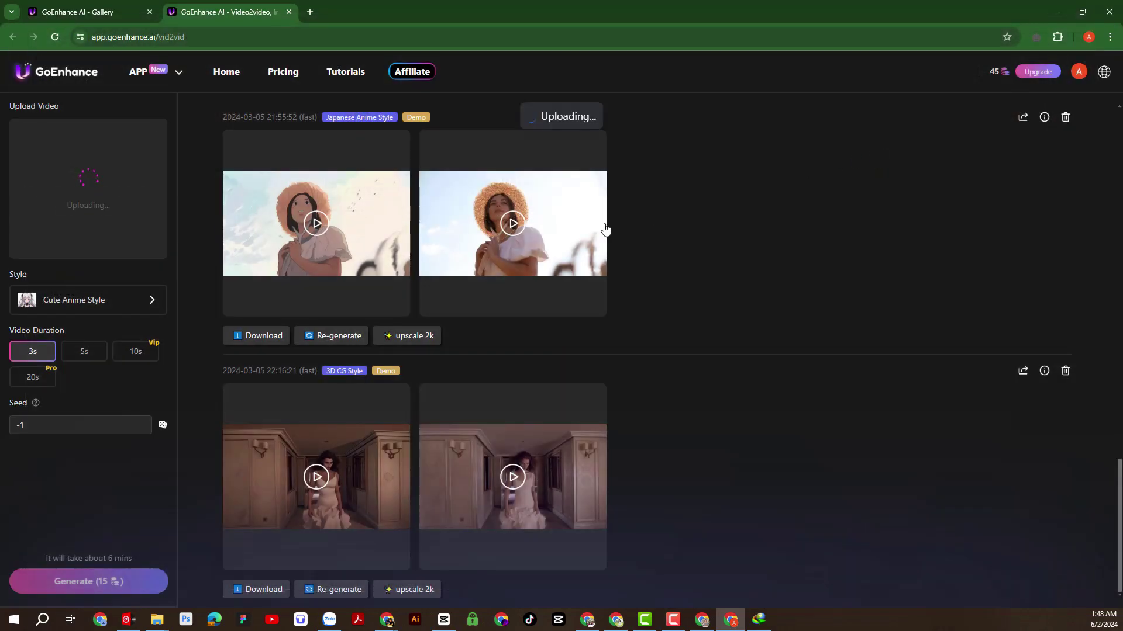
# Set the video duration to 5s and generate the video in Cute Anime Style
pyautogui.click(86, 356)
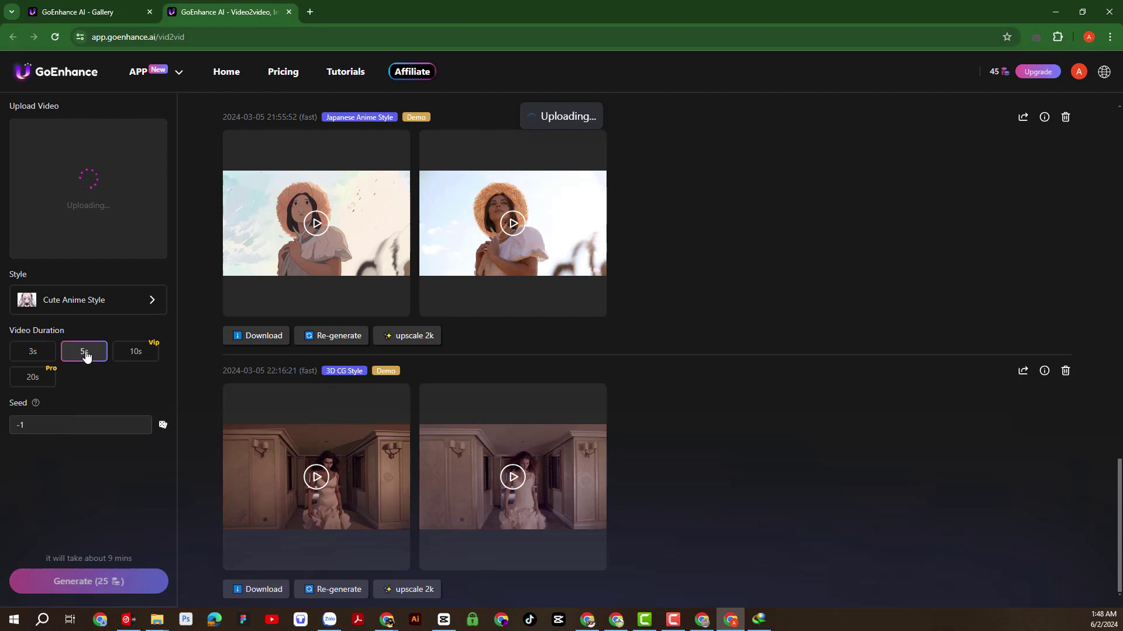
pyautogui.click(117, 307)
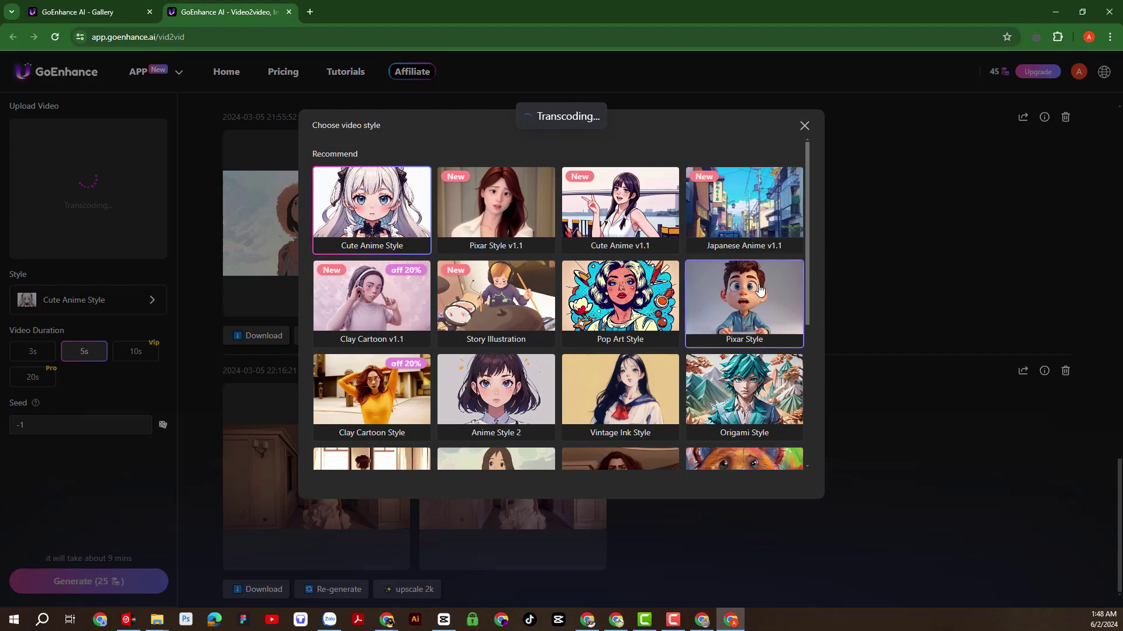
pyautogui.click(372, 237)
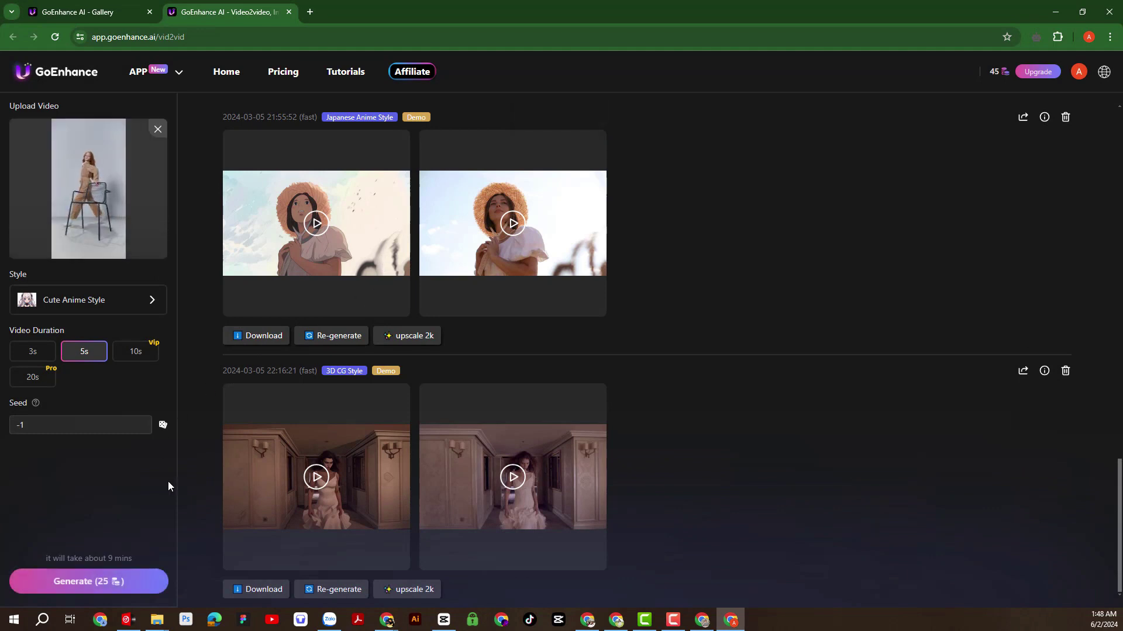
pyautogui.click(85, 583)
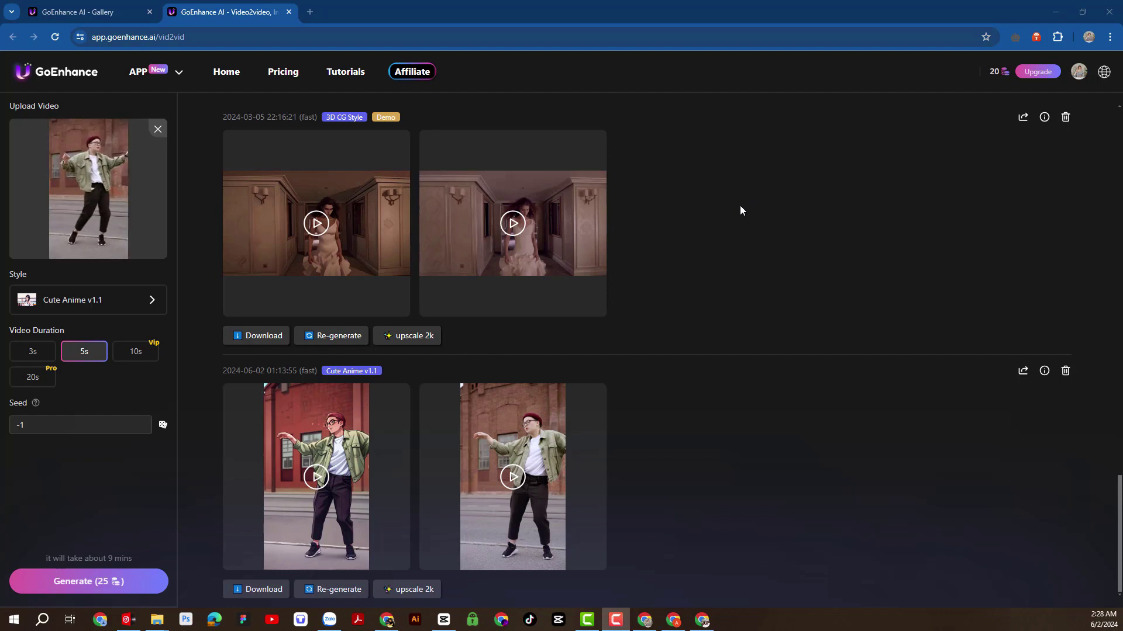
# Play the generated Cute Anime v1.1 video, including full screen, and play the original video beside it for comparison
pyautogui.click(314, 484)
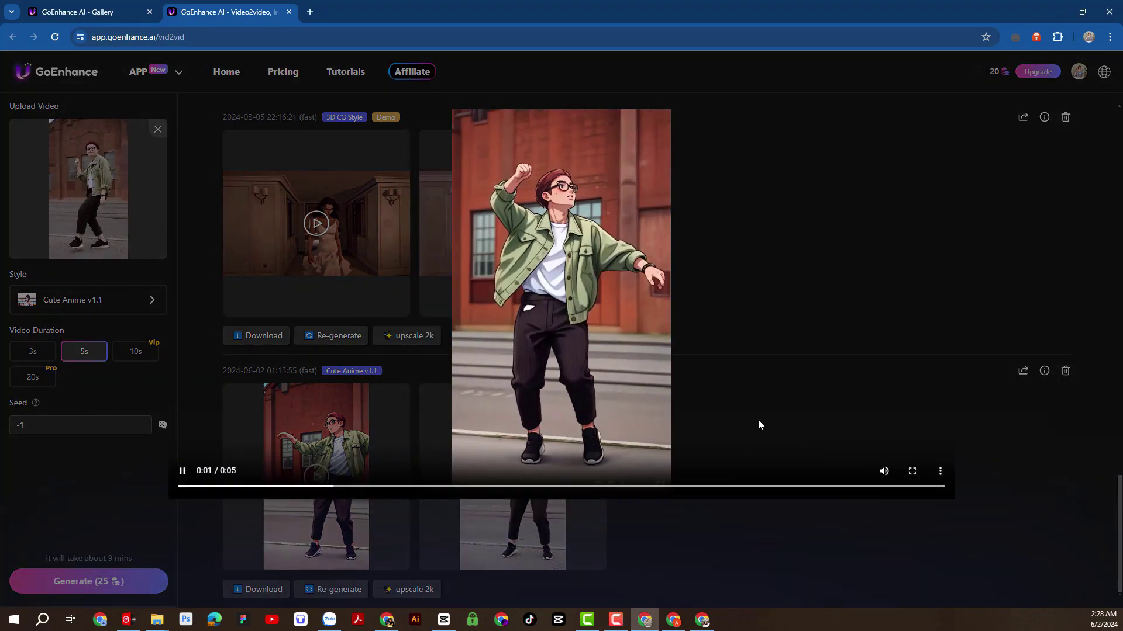
pyautogui.click(913, 469)
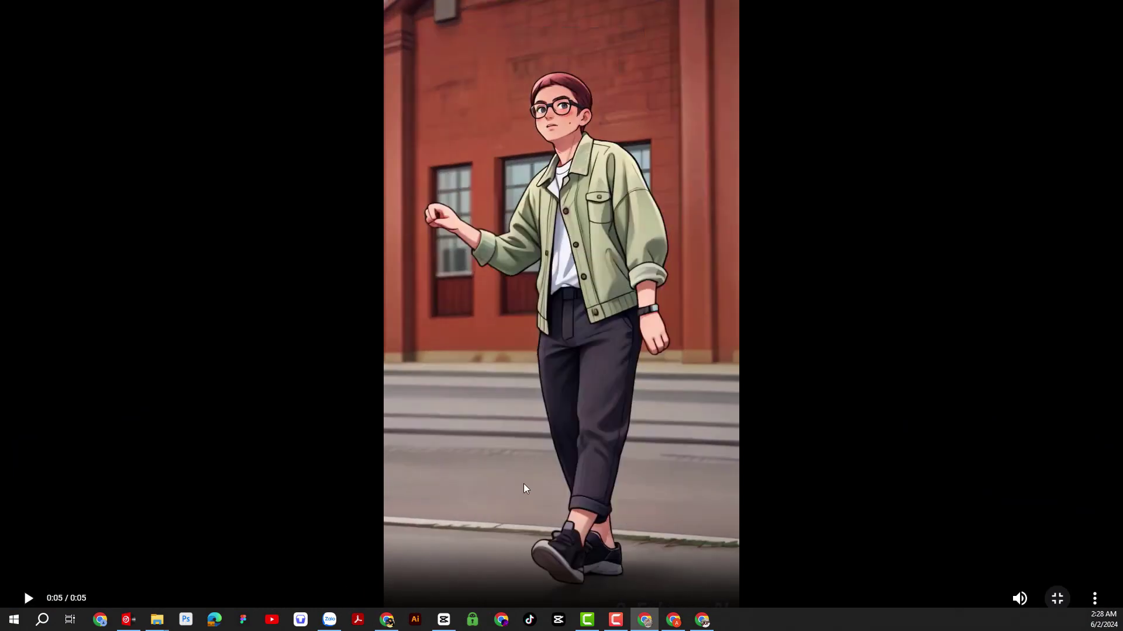
pyautogui.press('Escape')
pyautogui.click(182, 472)
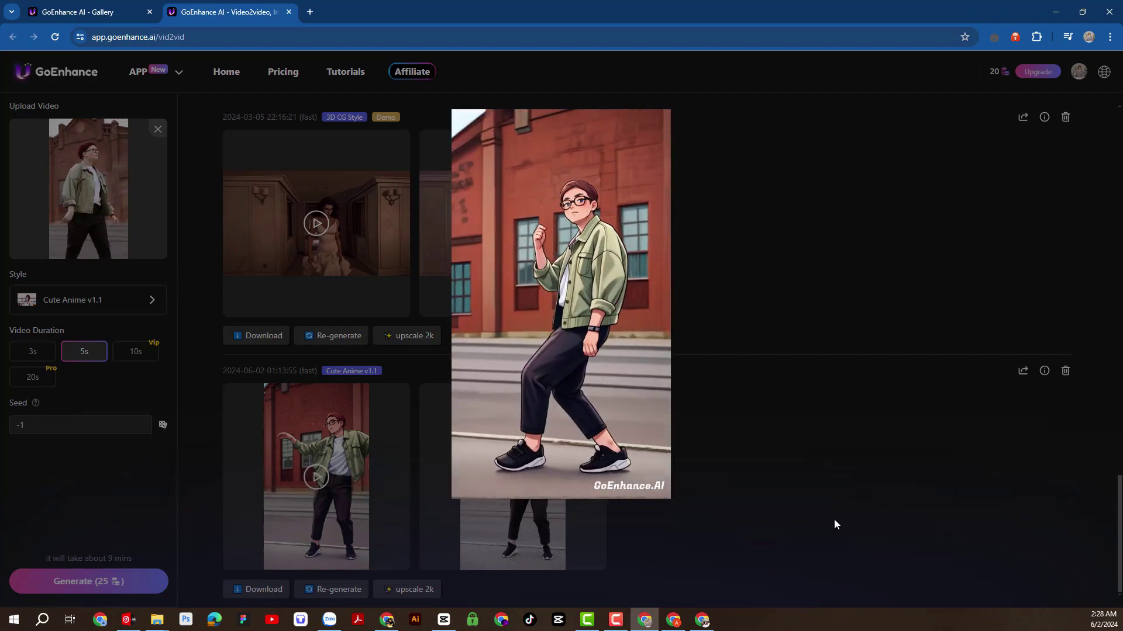
pyautogui.click(834, 520)
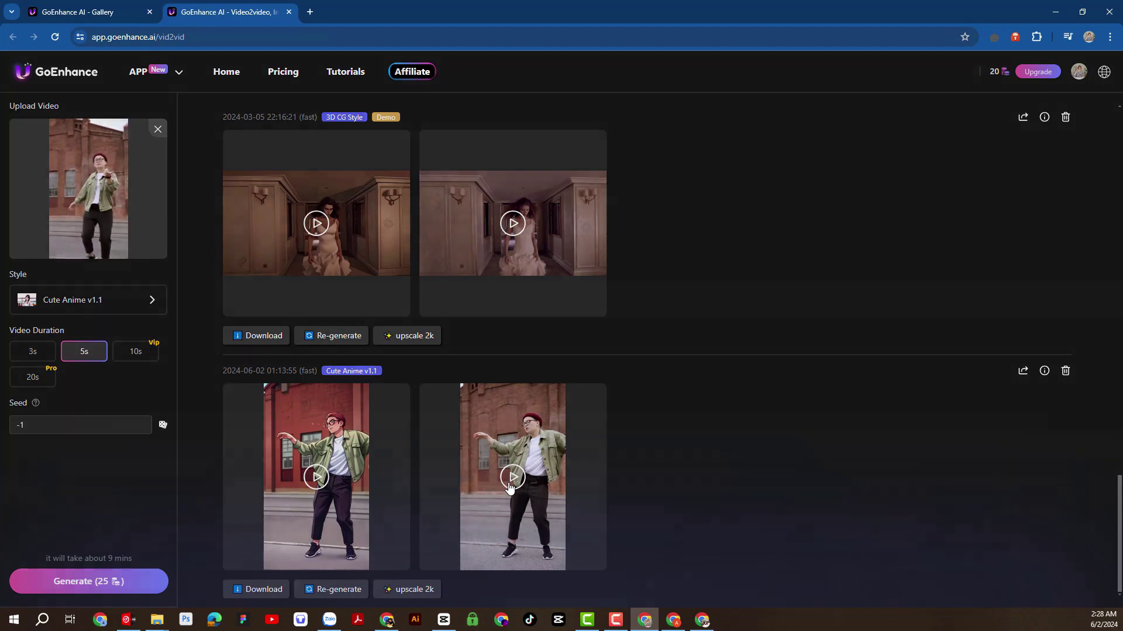
pyautogui.click(511, 481)
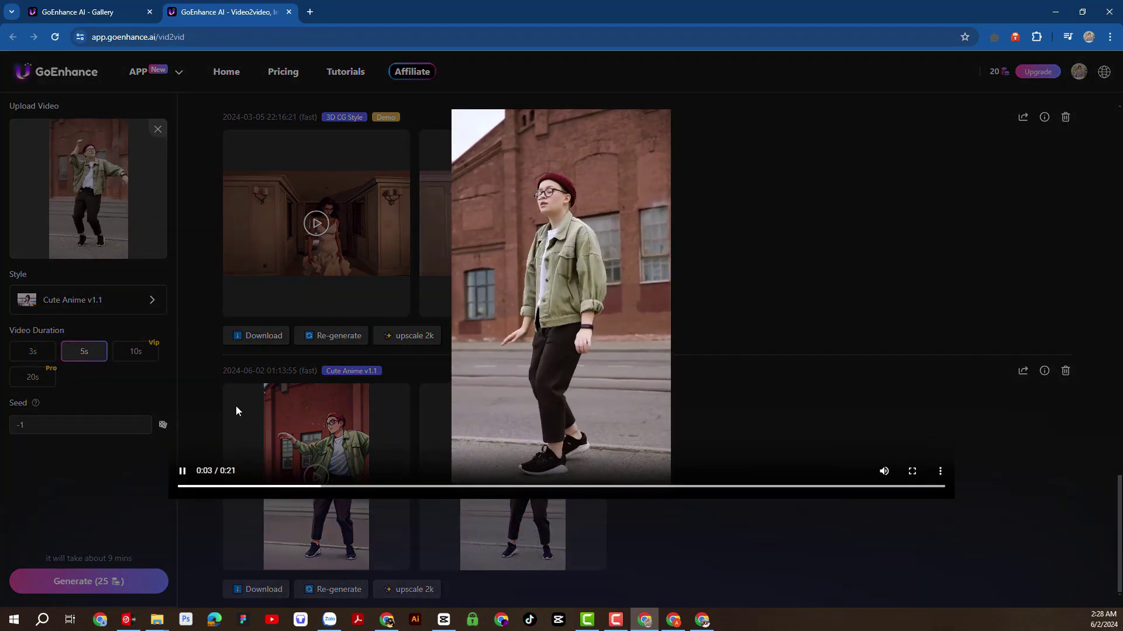
pyautogui.click(770, 542)
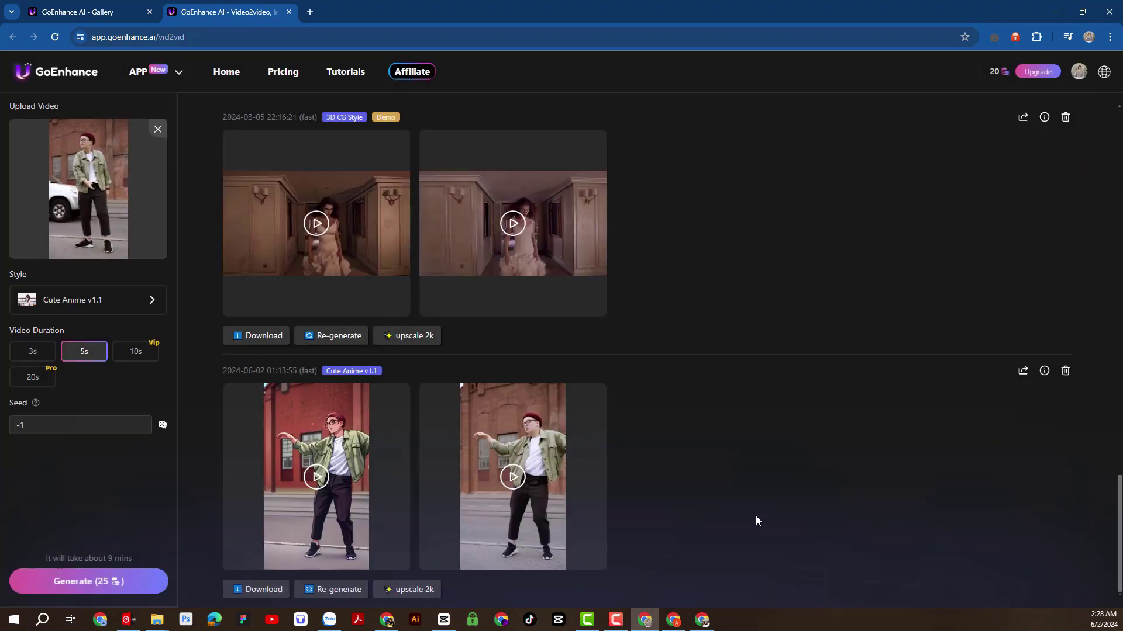
# Switch to the other account's browser window and play the generated Cute Anime Style chair dance video, followed by its original
pyautogui.click(674, 620)
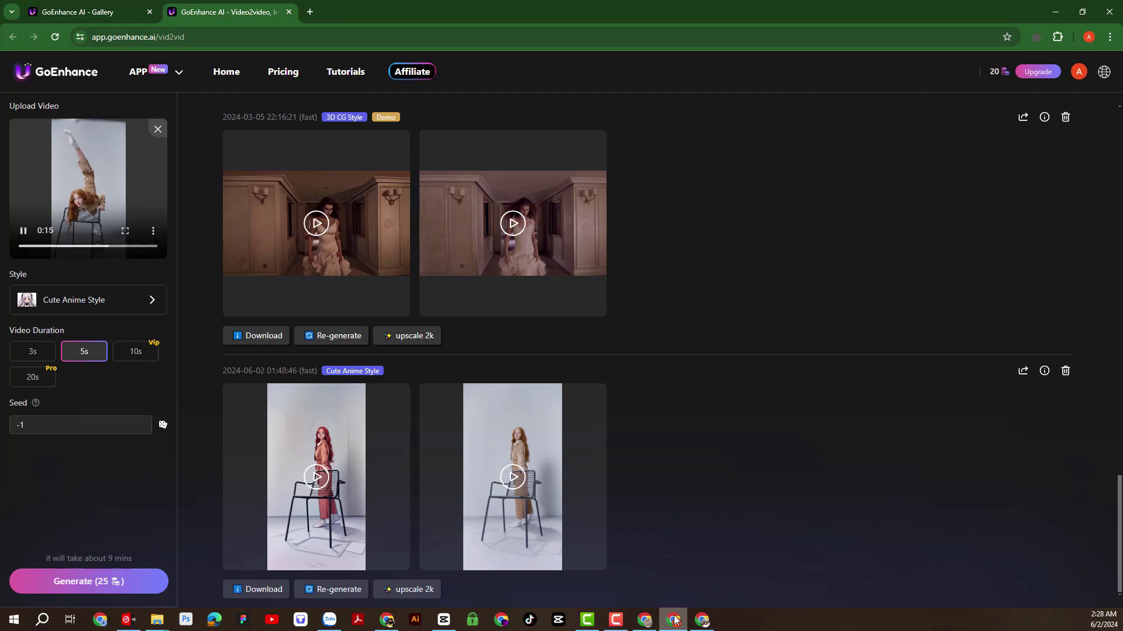
pyautogui.click(317, 480)
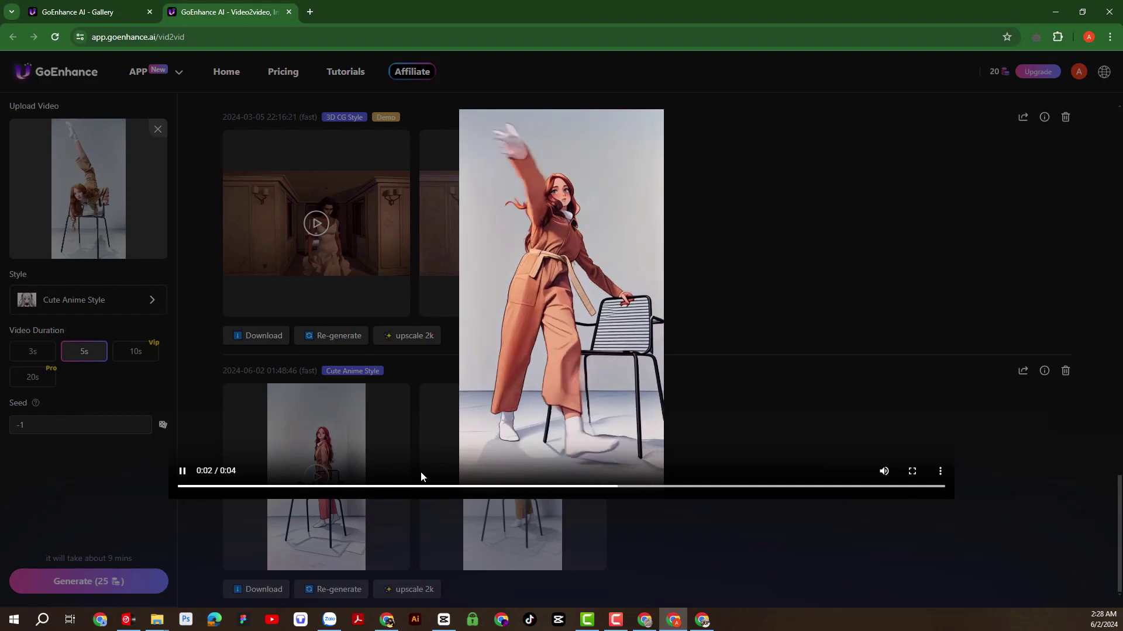
pyautogui.click(704, 532)
pyautogui.click(517, 480)
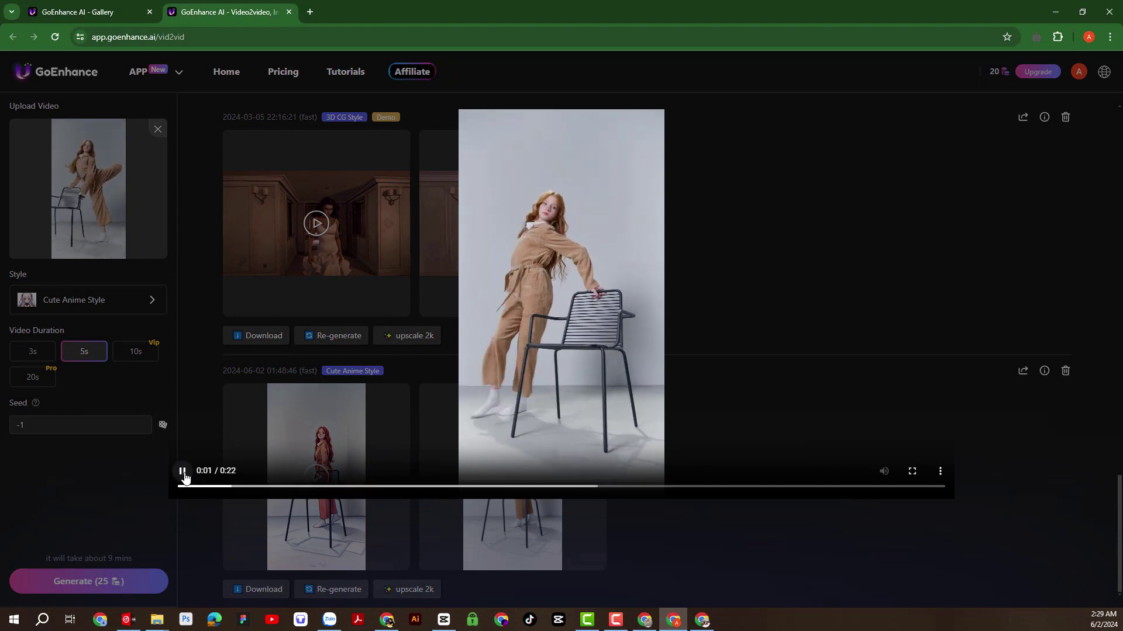
pyautogui.click(774, 550)
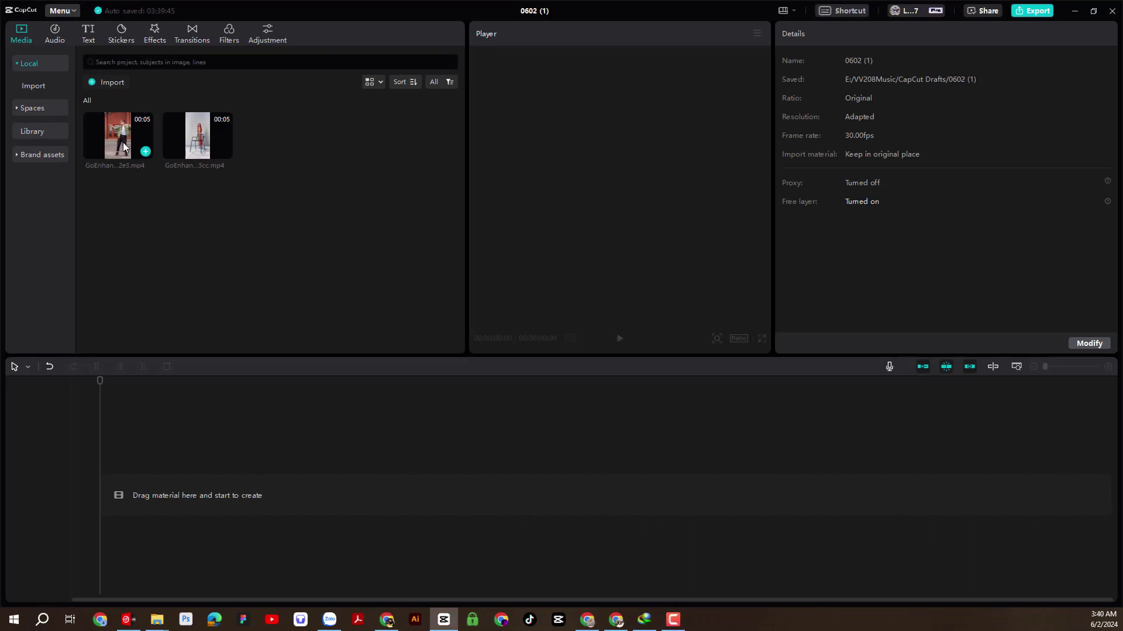
# In CapCut, place both generated GoEnhance clips in sequence on the timeline and scrub through the first one
pyautogui.moveTo(246, 195); pyautogui.dragTo(135, 419)
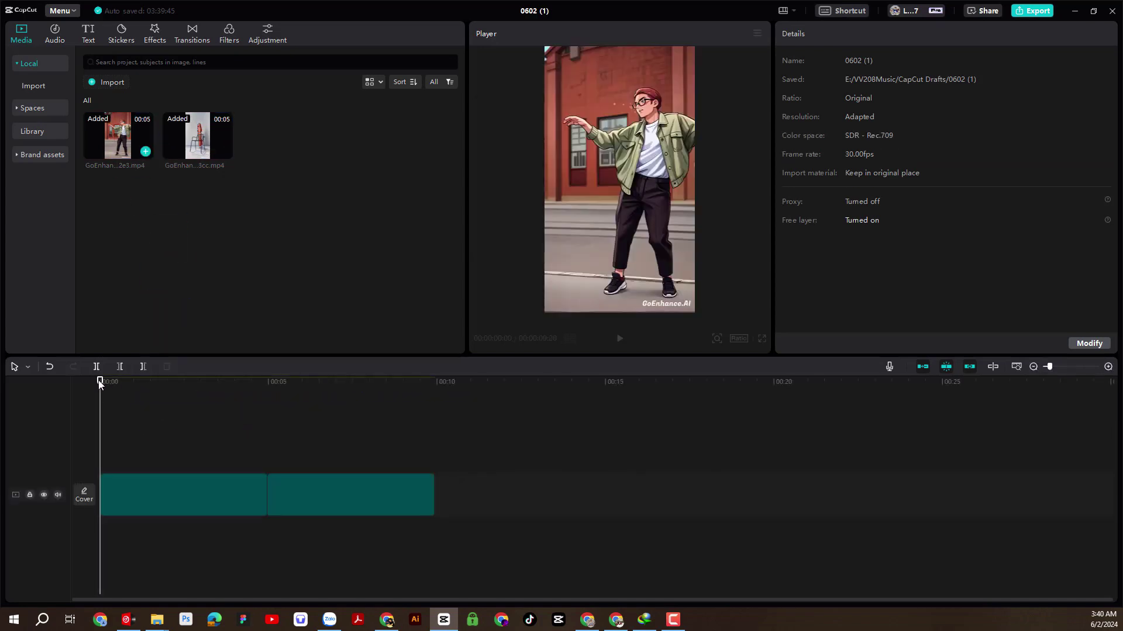
pyautogui.click(237, 490)
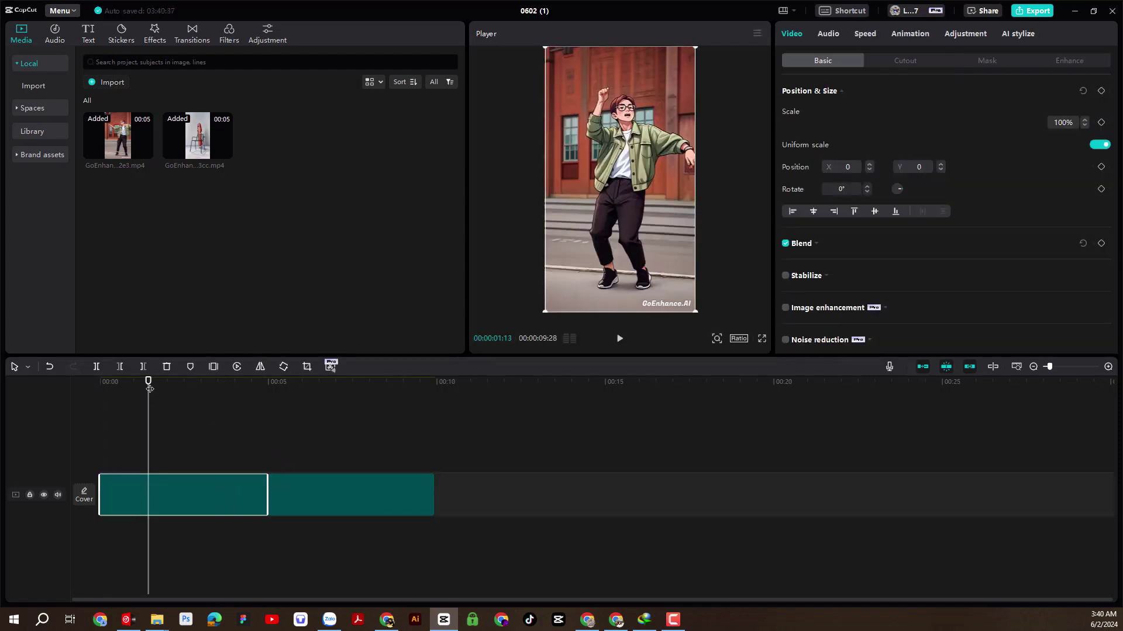
pyautogui.click(114, 392)
pyautogui.moveTo(117, 390); pyautogui.dragTo(94, 391)
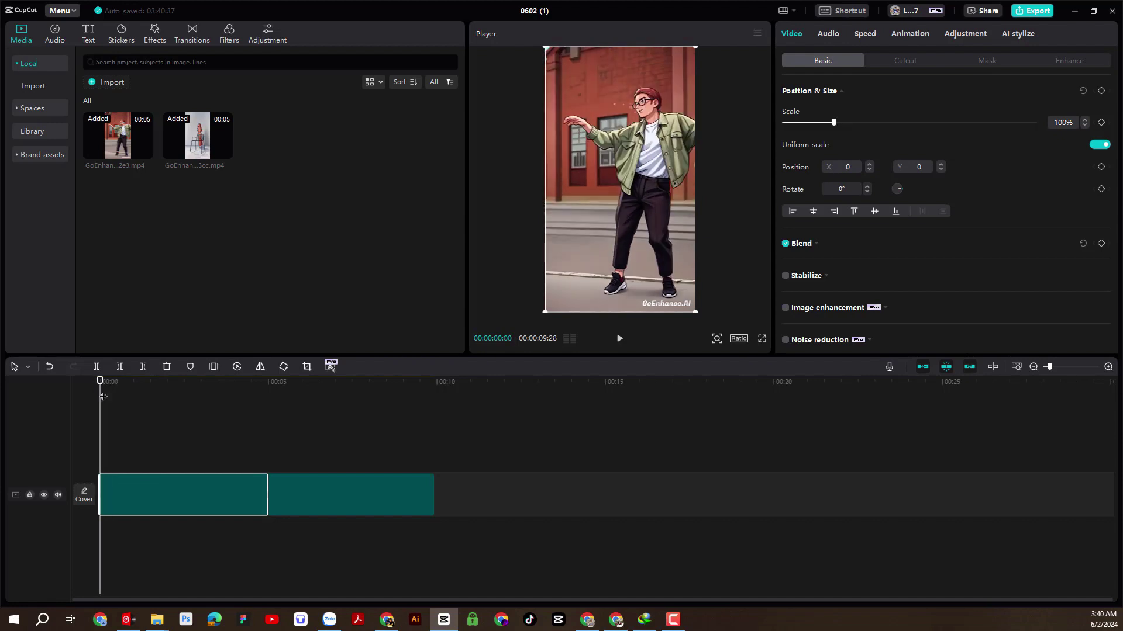
# Duplicate the clip of the dancing man and place the copy directly between the original and the chair dance clip
pyautogui.click(299, 491)
pyautogui.click(249, 494)
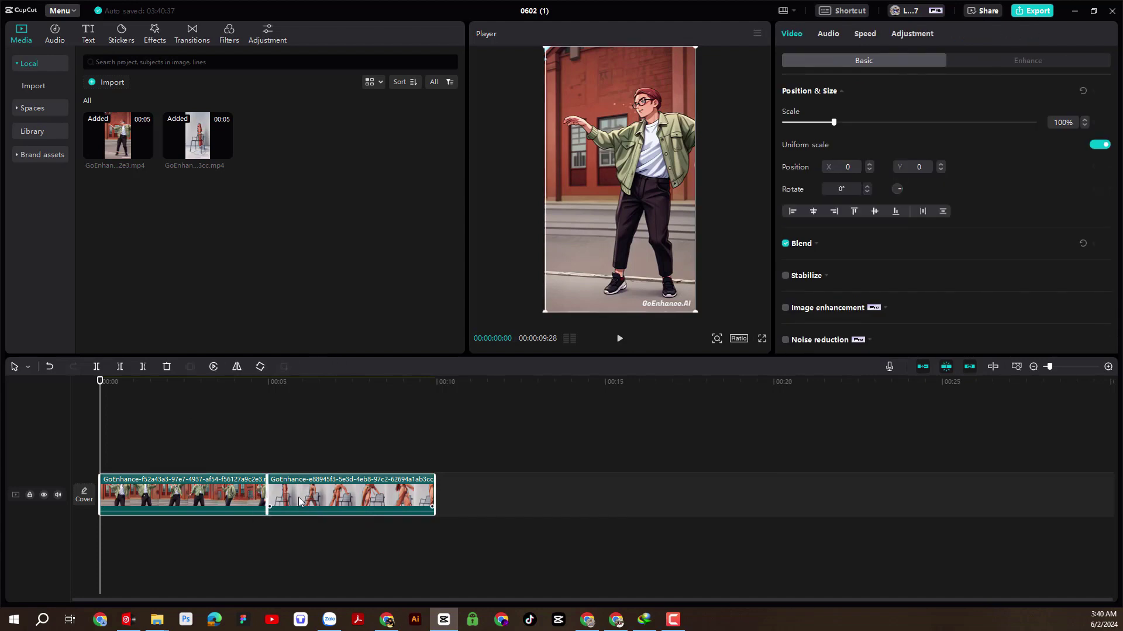
pyautogui.moveTo(300, 501)
pyautogui.mouseDown()
pyautogui.moveTo(601, 495)
pyautogui.moveTo(307, 509)
pyautogui.mouseUp()
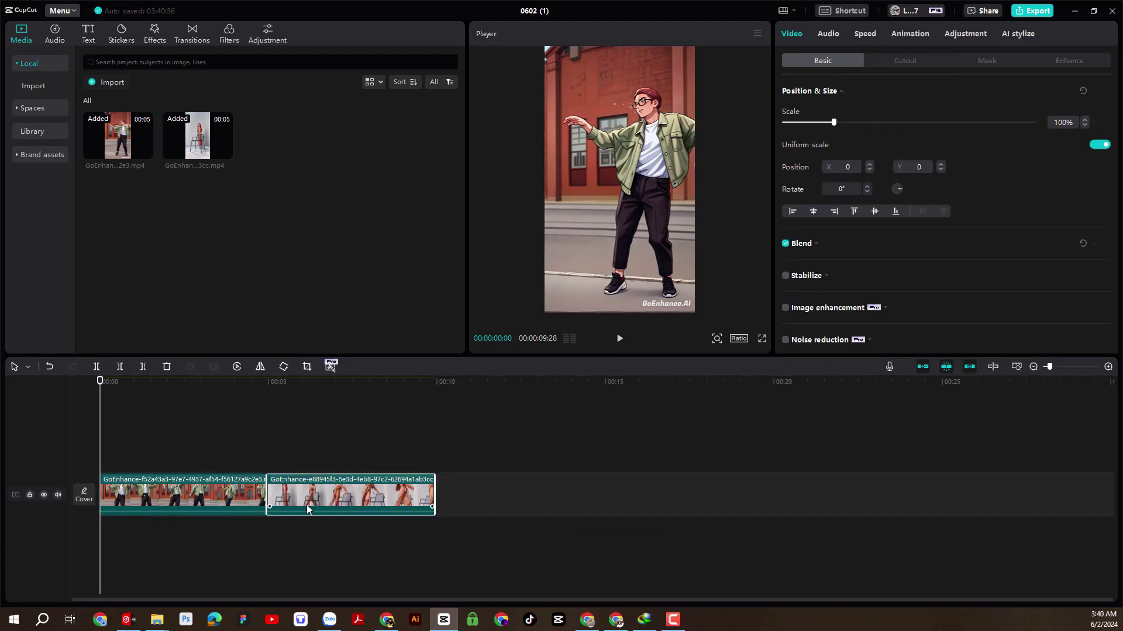
pyautogui.click(230, 494)
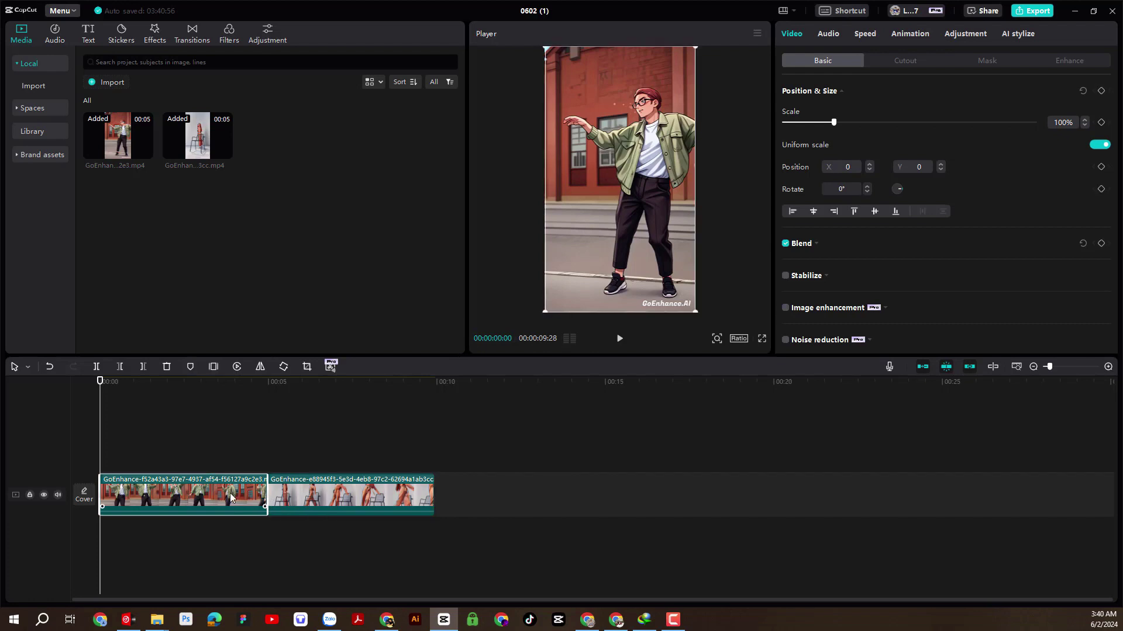
pyautogui.moveTo(231, 493); pyautogui.dragTo(394, 497)
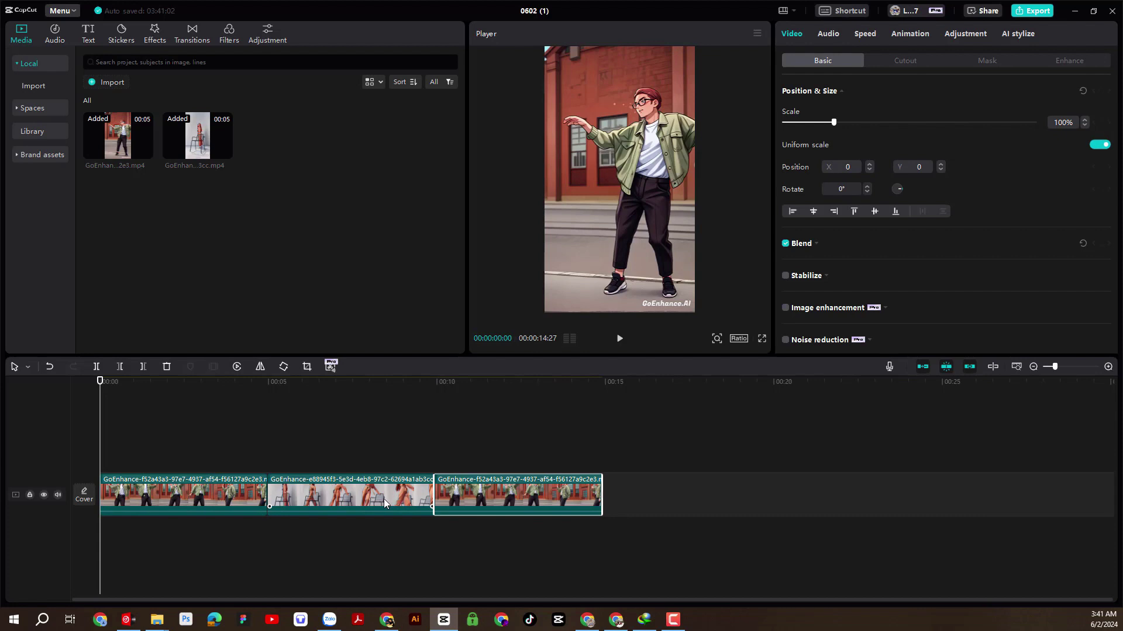
pyautogui.click(394, 493)
pyautogui.moveTo(514, 500); pyautogui.dragTo(368, 500)
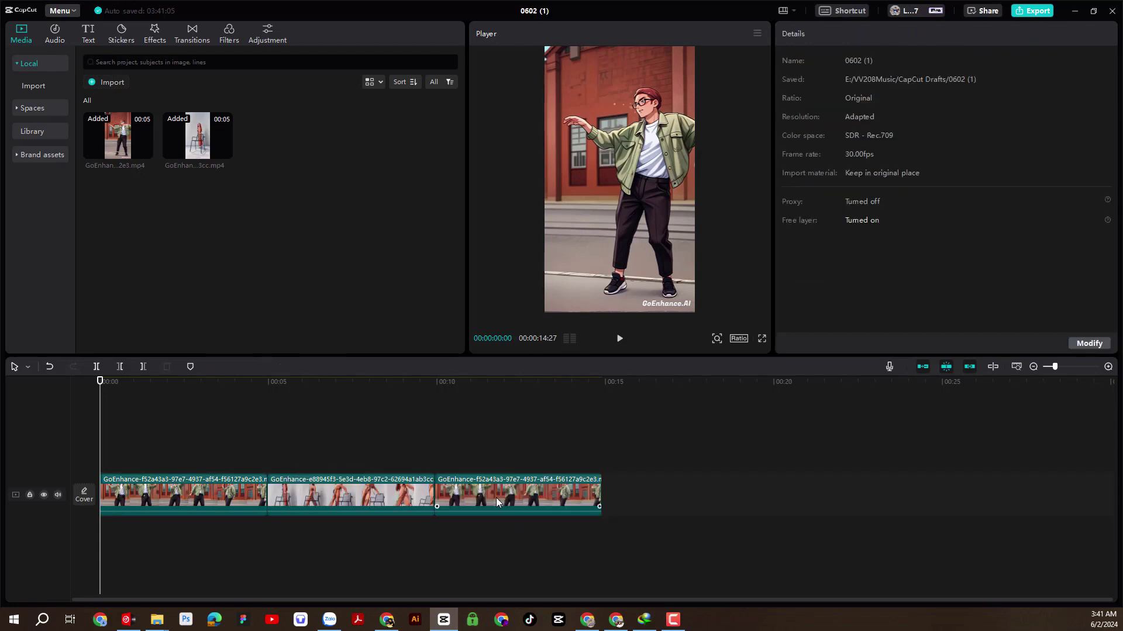
pyautogui.moveTo(497, 502); pyautogui.dragTo(342, 468)
pyautogui.click(345, 497)
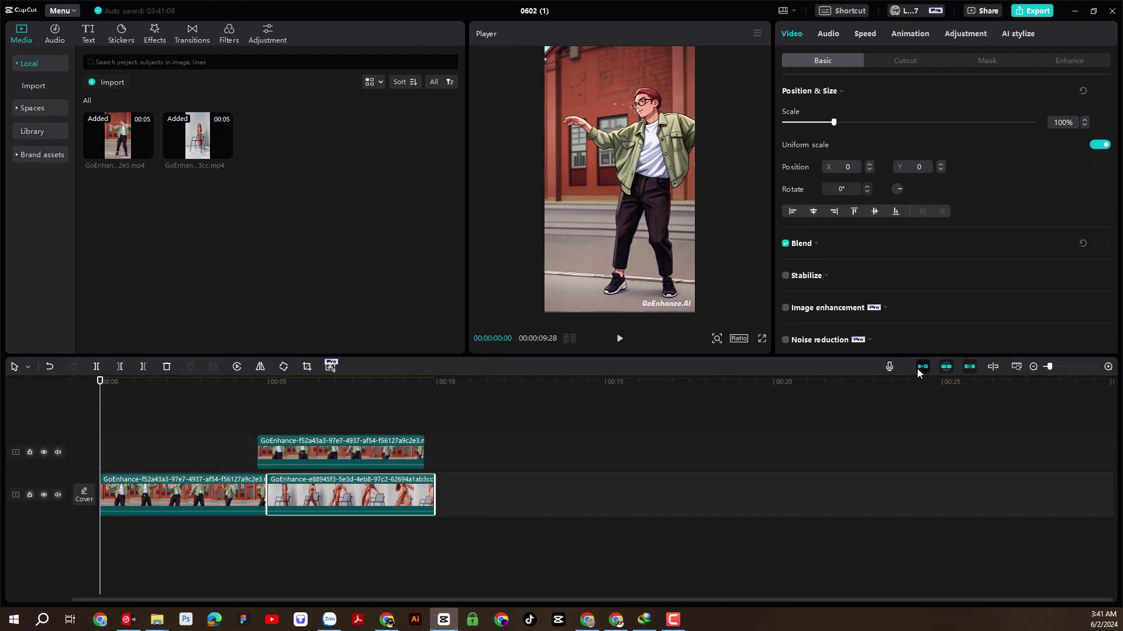
pyautogui.moveTo(363, 500); pyautogui.dragTo(535, 502)
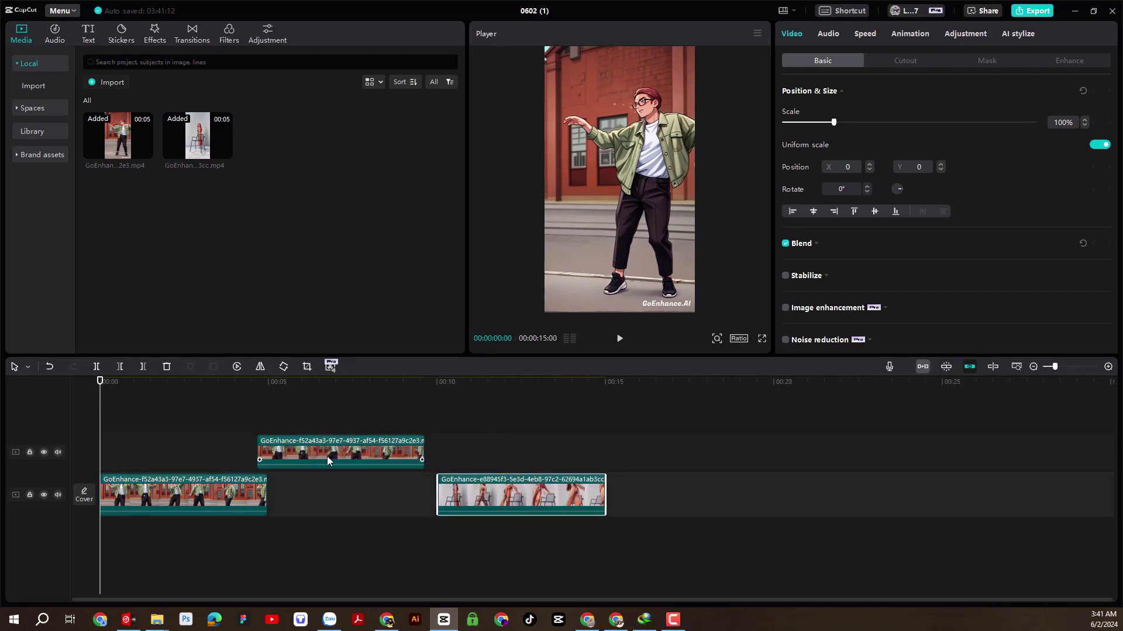
pyautogui.moveTo(326, 458); pyautogui.dragTo(339, 496)
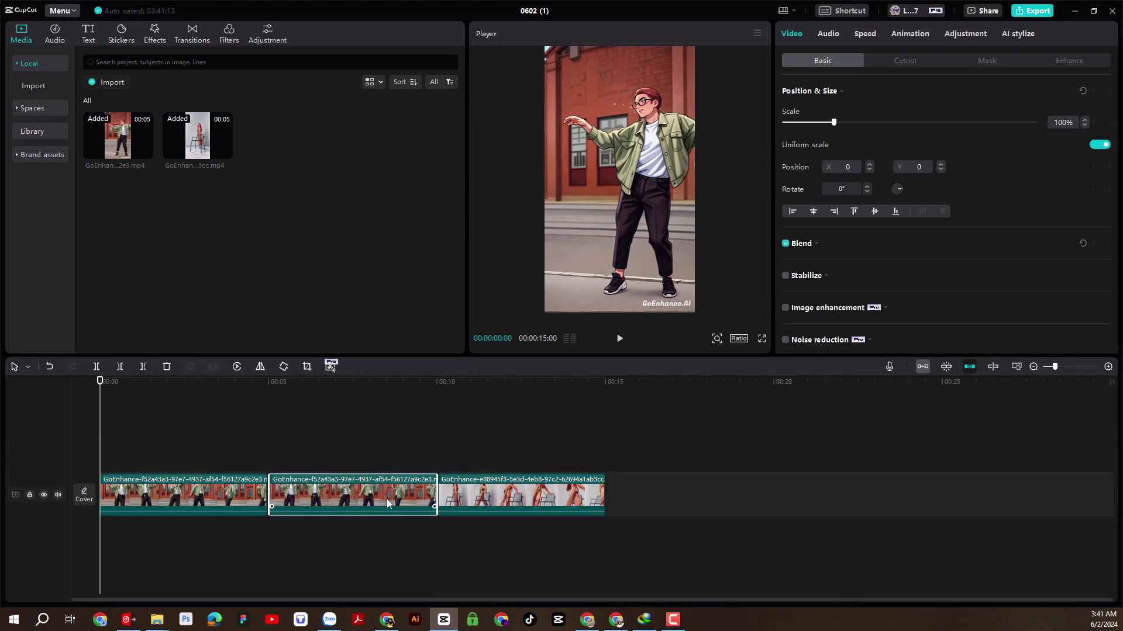
# Duplicate the chair dance clip, place the copy at the end of the sequence, and turn the main track magnet back on
pyautogui.click(512, 500)
pyautogui.hotkey('ctrl', 'v')
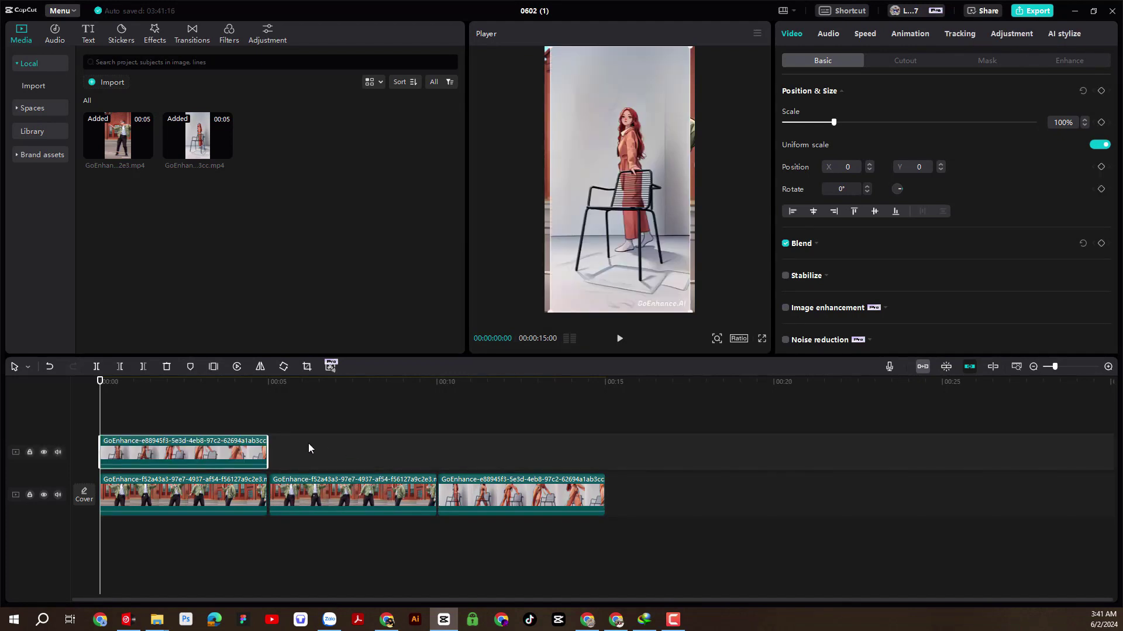
pyautogui.moveTo(258, 451); pyautogui.dragTo(724, 499)
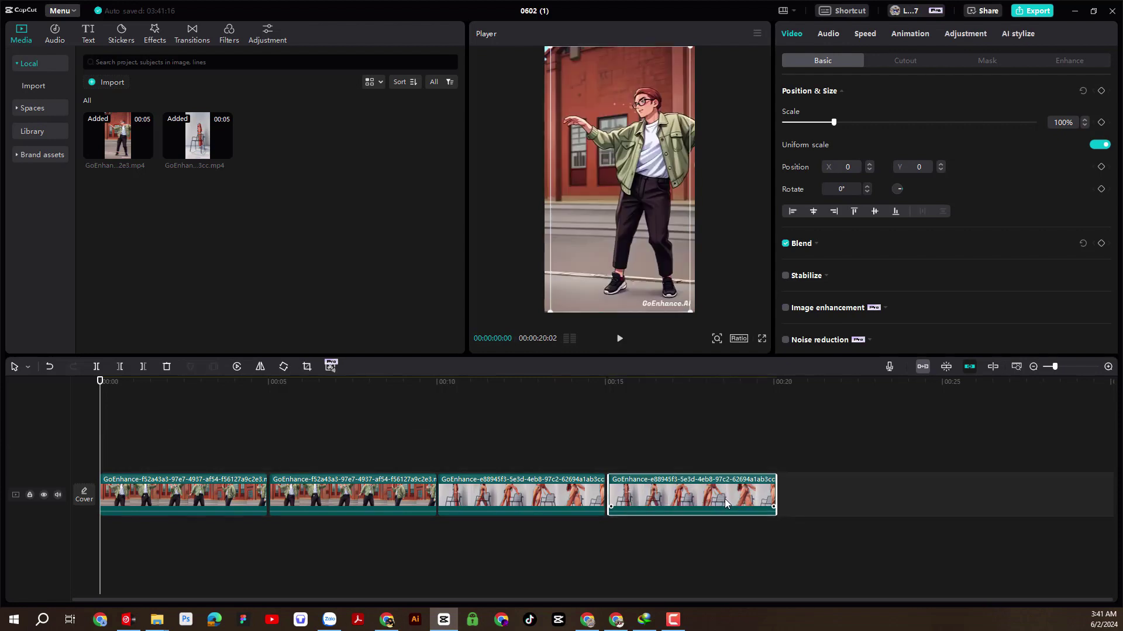
pyautogui.click(922, 368)
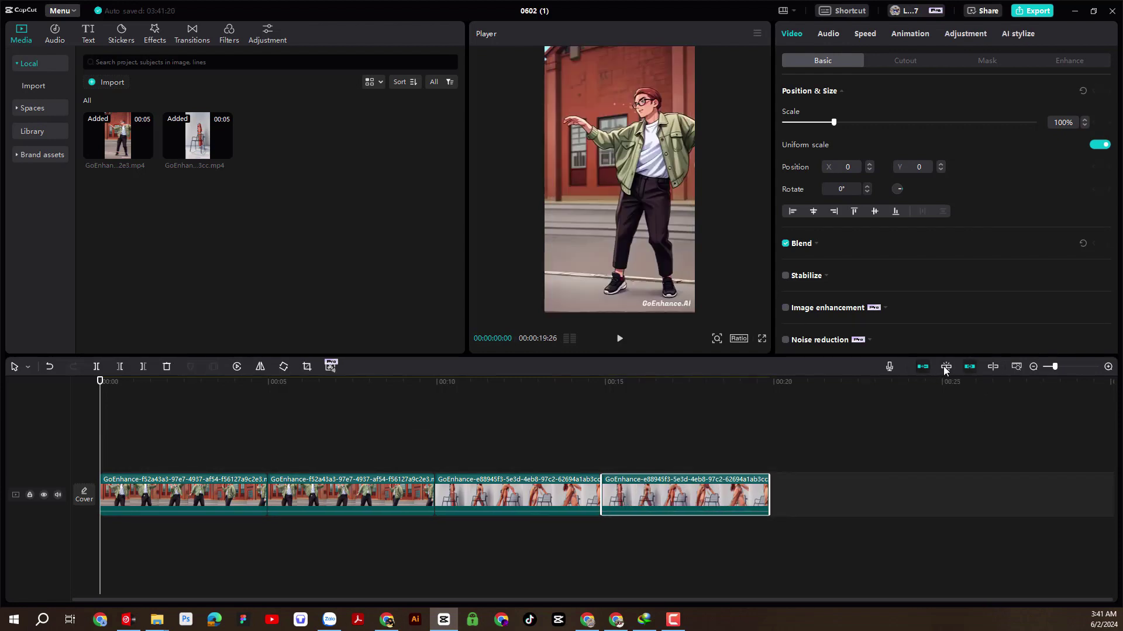
# Reverse the second copy of each dance clip and preview the sequence from the start
pyautogui.click(323, 540)
pyautogui.click(338, 503)
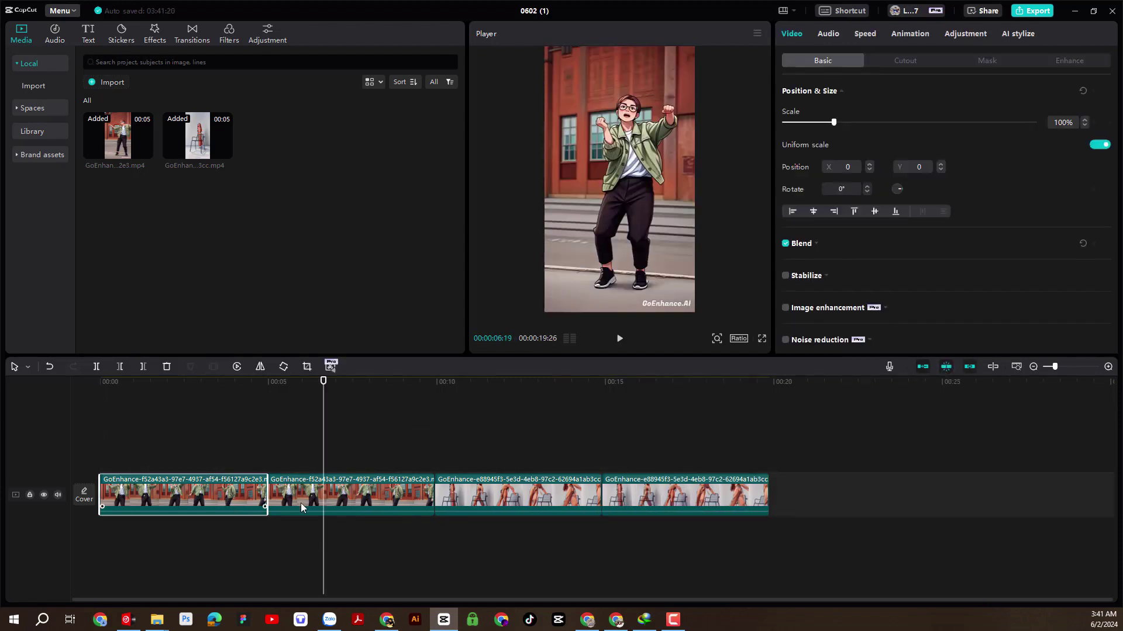
pyautogui.click(235, 367)
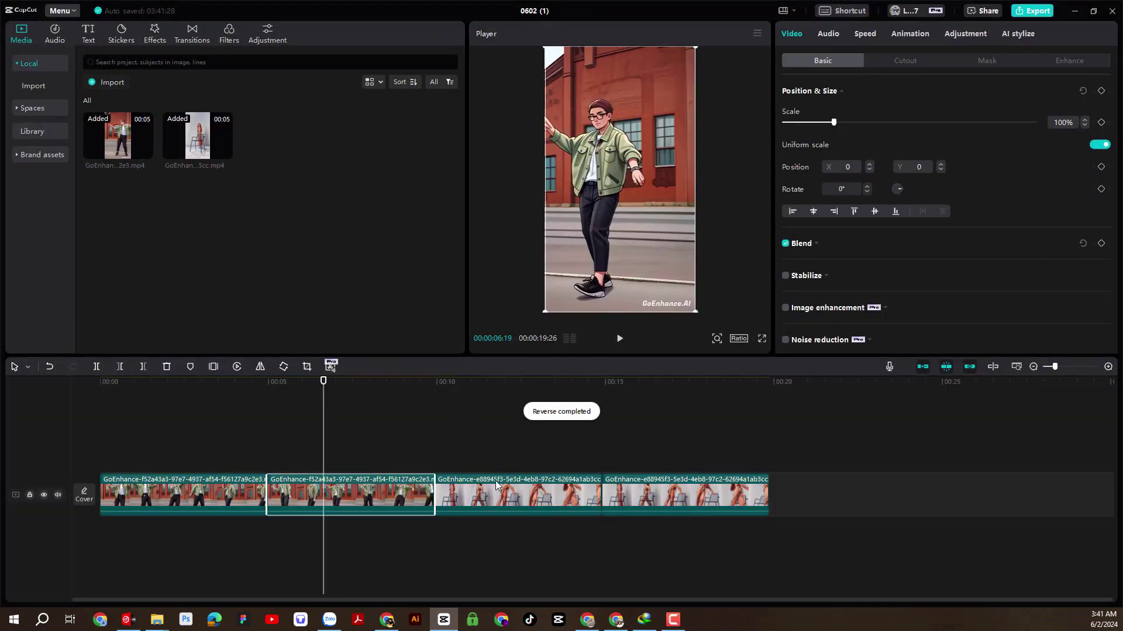
pyautogui.click(236, 366)
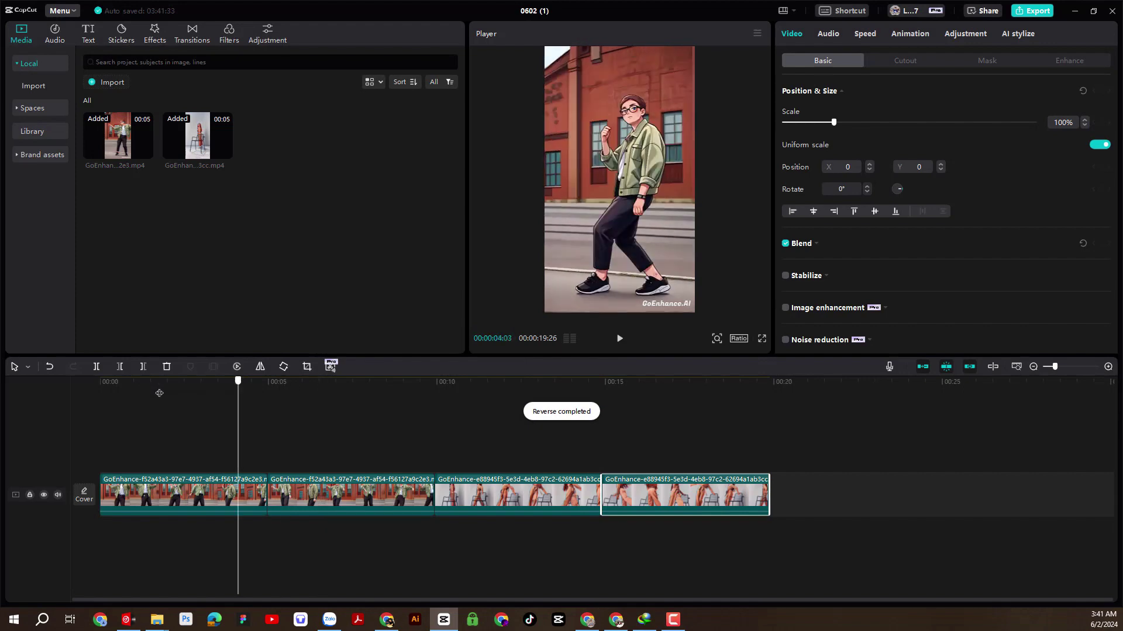
pyautogui.moveTo(159, 392); pyautogui.dragTo(96, 430)
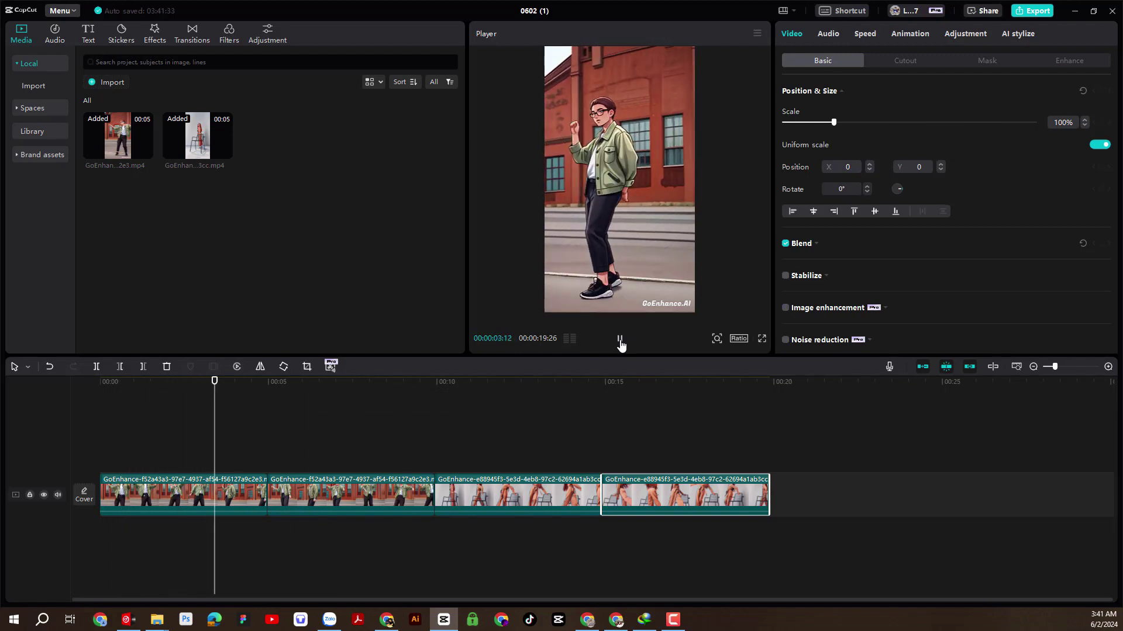
pyautogui.click(618, 343)
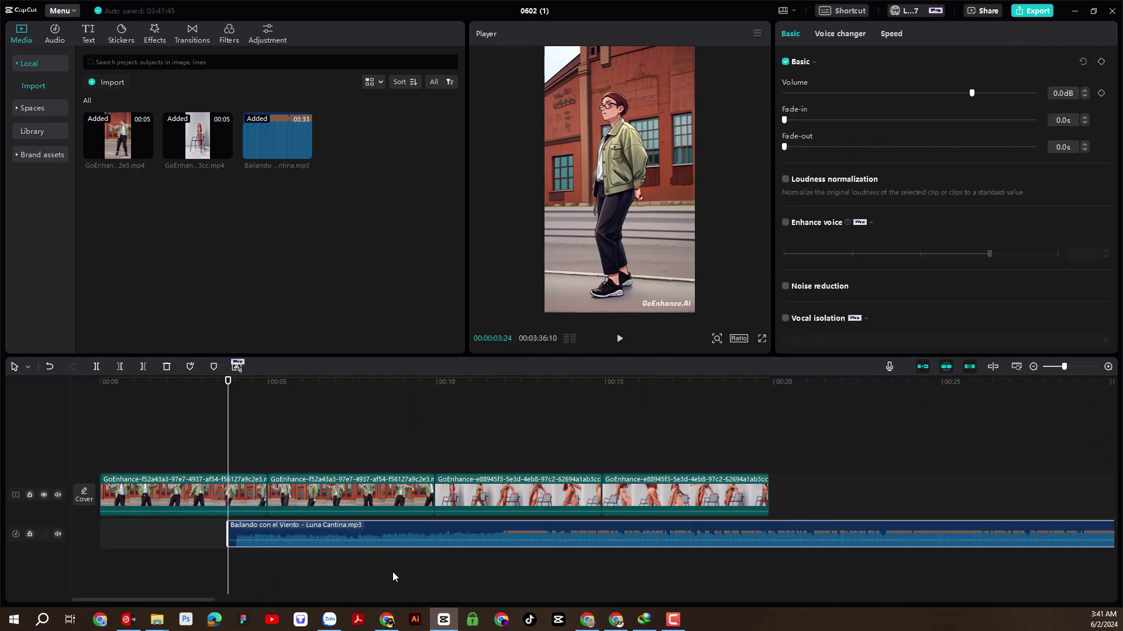
# Start the song Bailando con el Viento at 00:00 with about 3 seconds trimmed off its beginning, and play the edit
pyautogui.moveTo(434, 534); pyautogui.dragTo(293, 538)
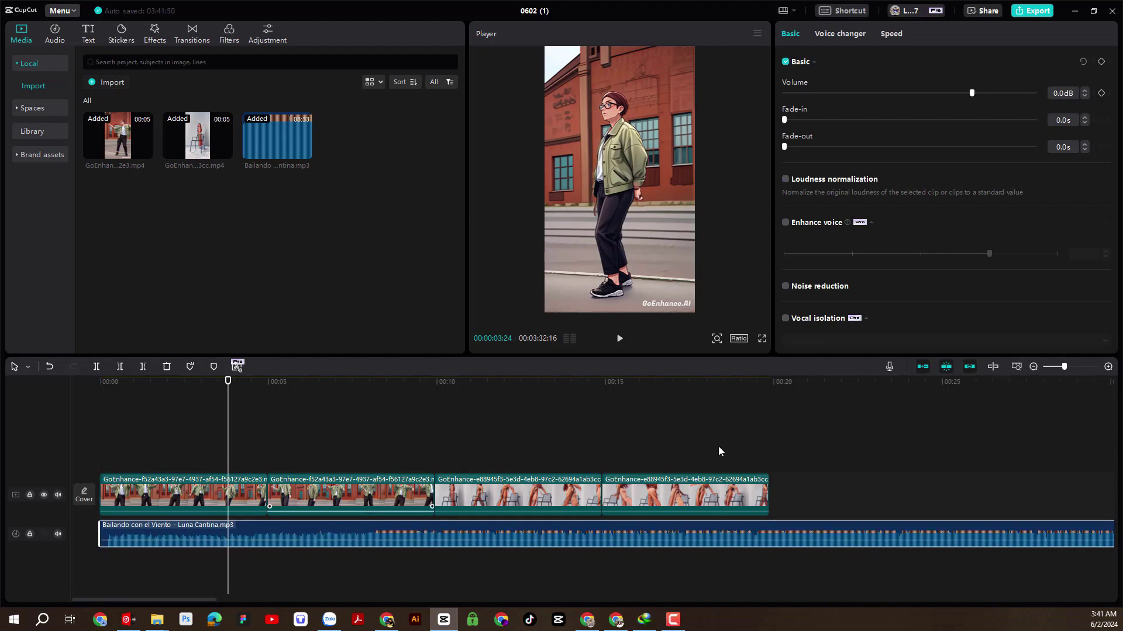
pyautogui.click(1061, 367)
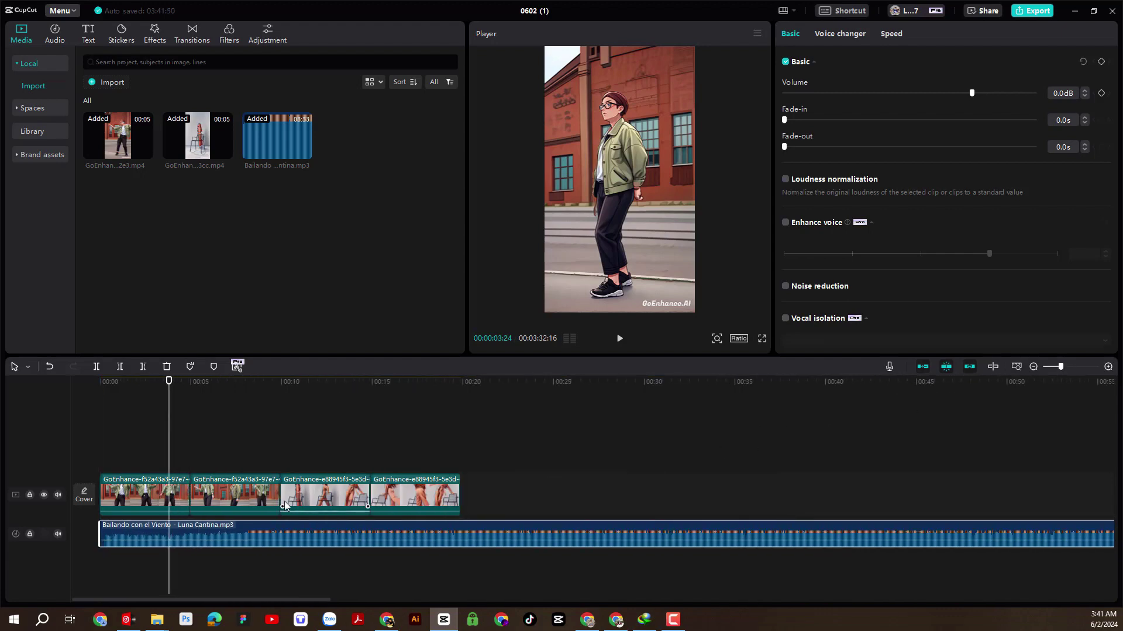
pyautogui.moveTo(100, 533); pyautogui.dragTo(129, 533)
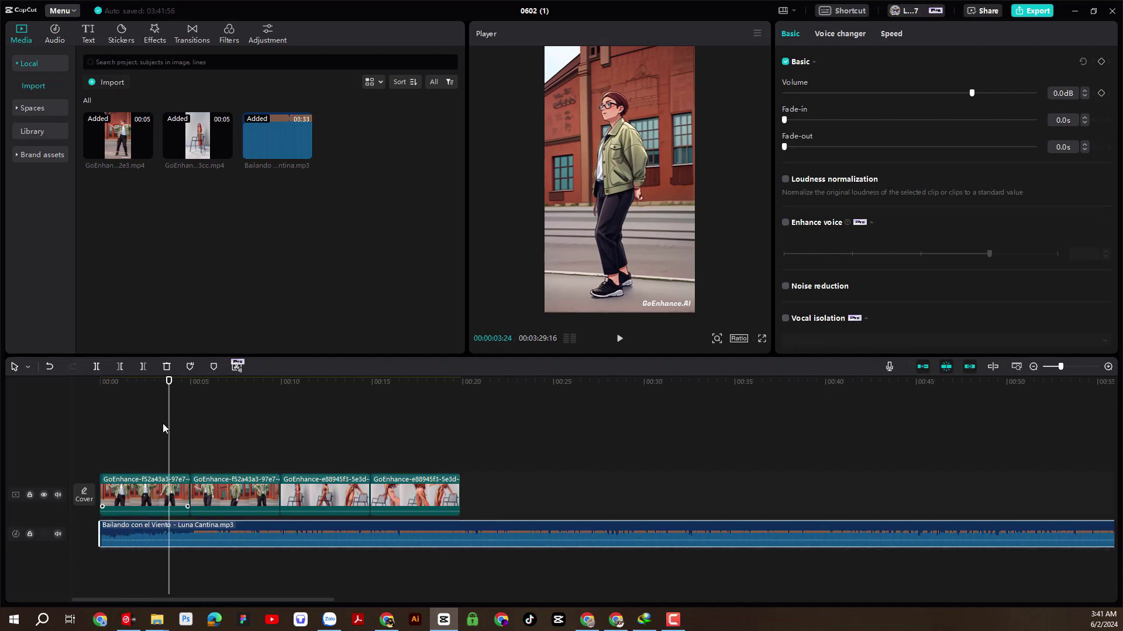
pyautogui.moveTo(173, 382); pyautogui.dragTo(101, 382)
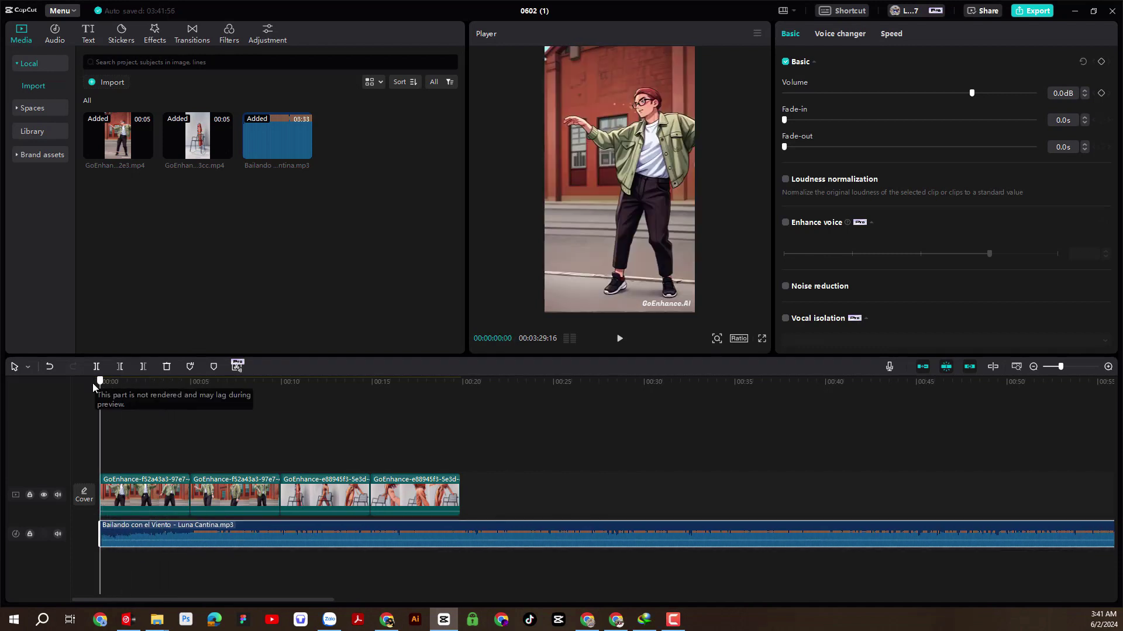
pyautogui.click(620, 338)
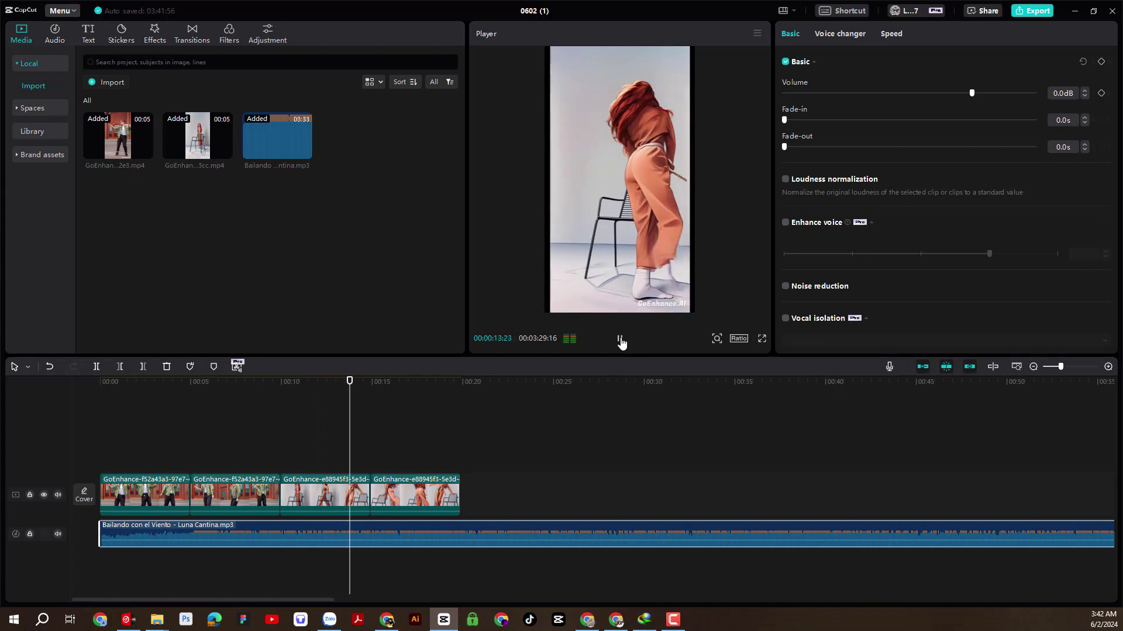
# Set the scale of both chair dance clips to 108% so they fill the frame
pyautogui.click(304, 499)
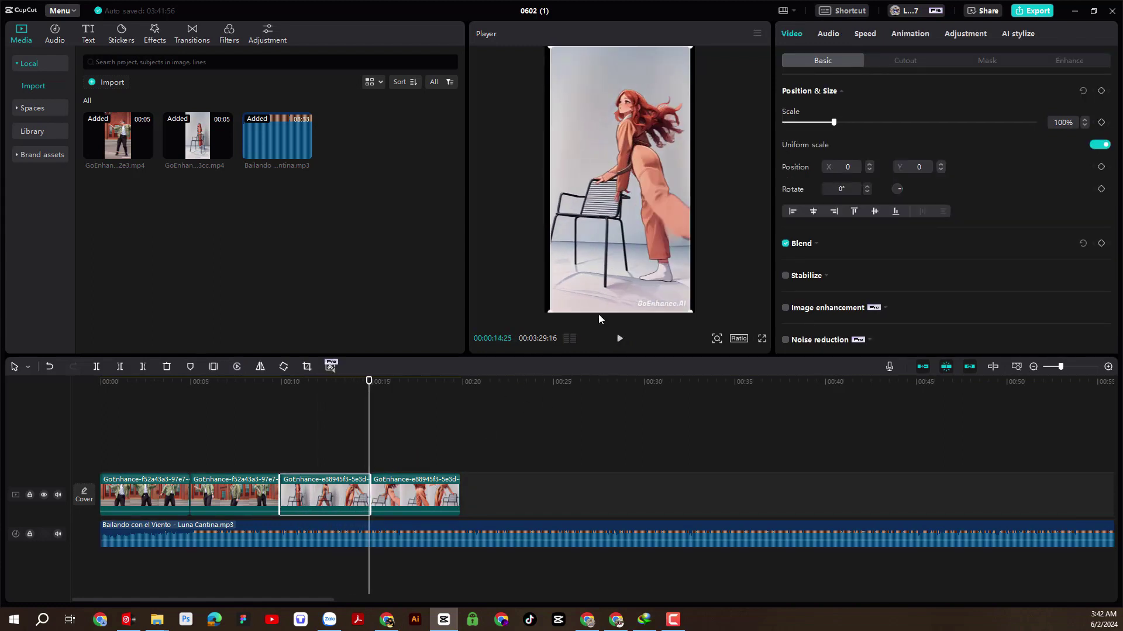
pyautogui.moveTo(835, 127); pyautogui.dragTo(839, 126)
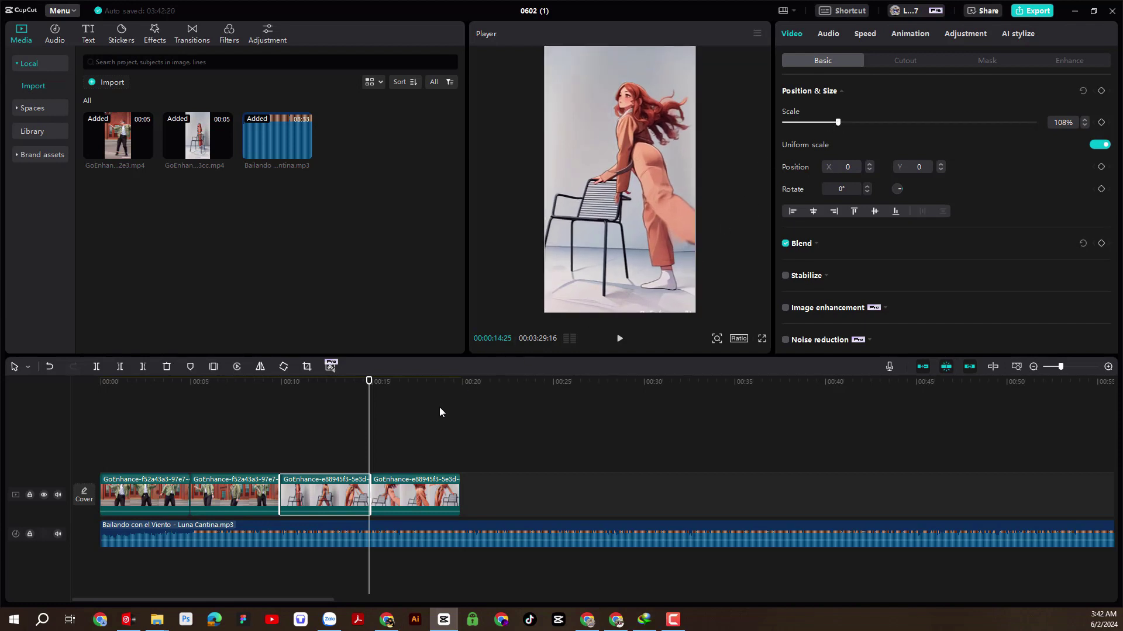
pyautogui.click(409, 484)
pyautogui.click(381, 381)
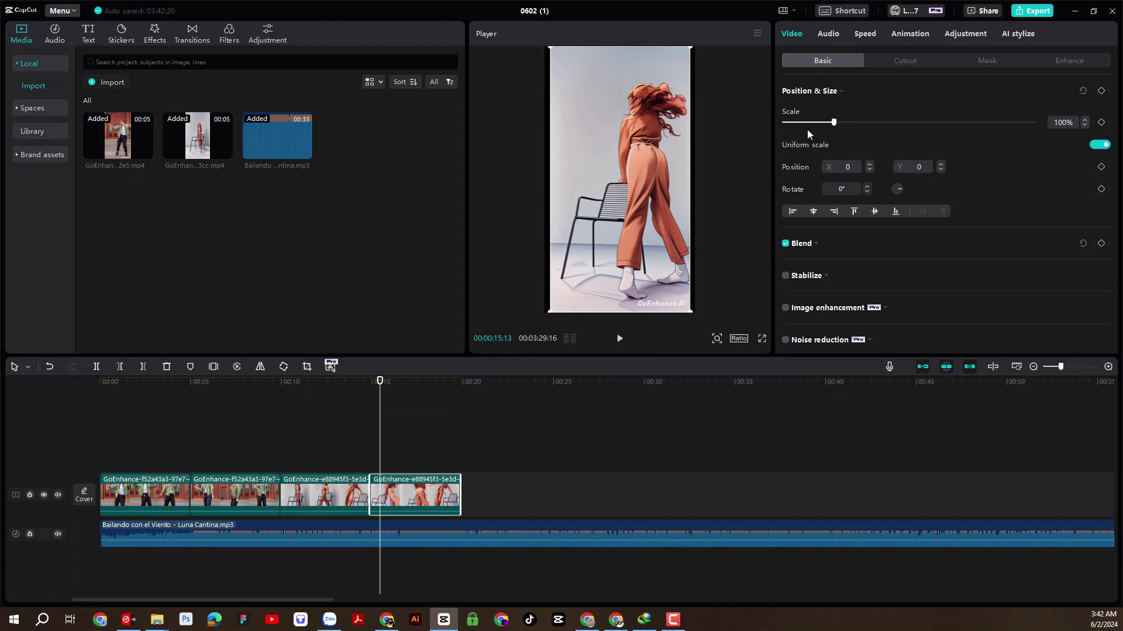
pyautogui.moveTo(835, 126); pyautogui.dragTo(839, 126)
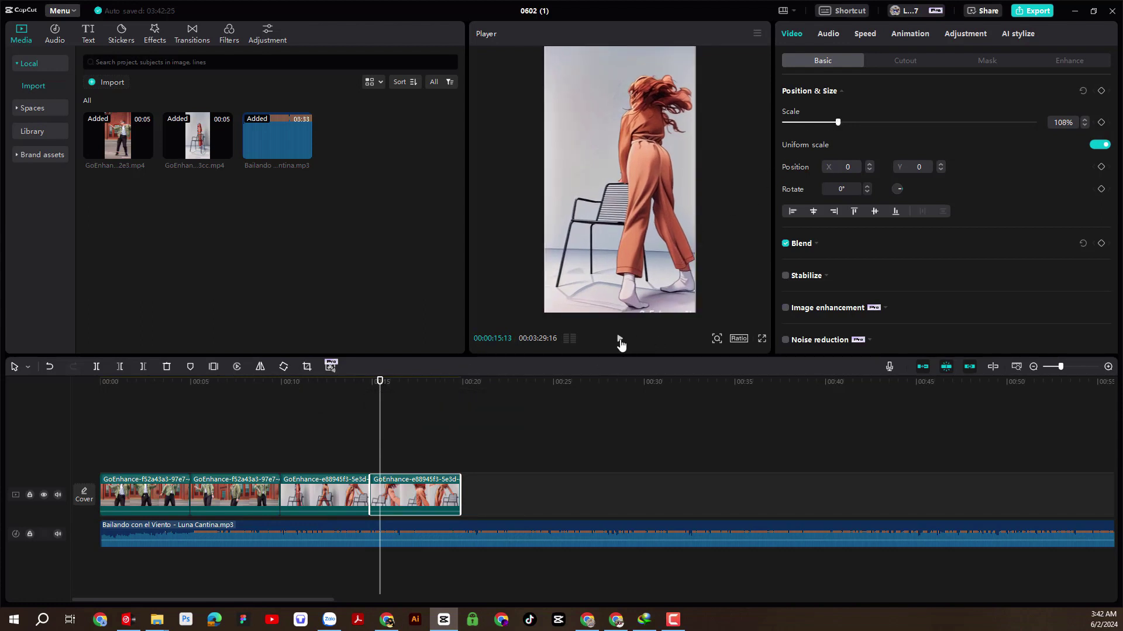
# Apply the Pro video effect Neon Flow to each of the four dance clips in the sequence
pyautogui.moveTo(379, 387); pyautogui.dragTo(239, 383)
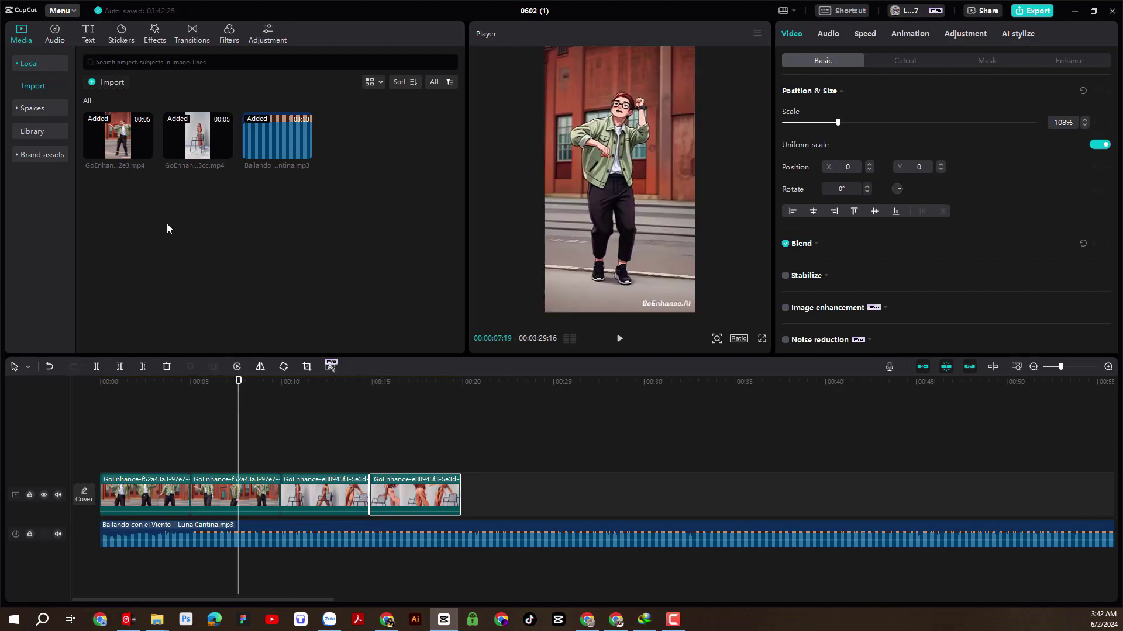
pyautogui.click(151, 38)
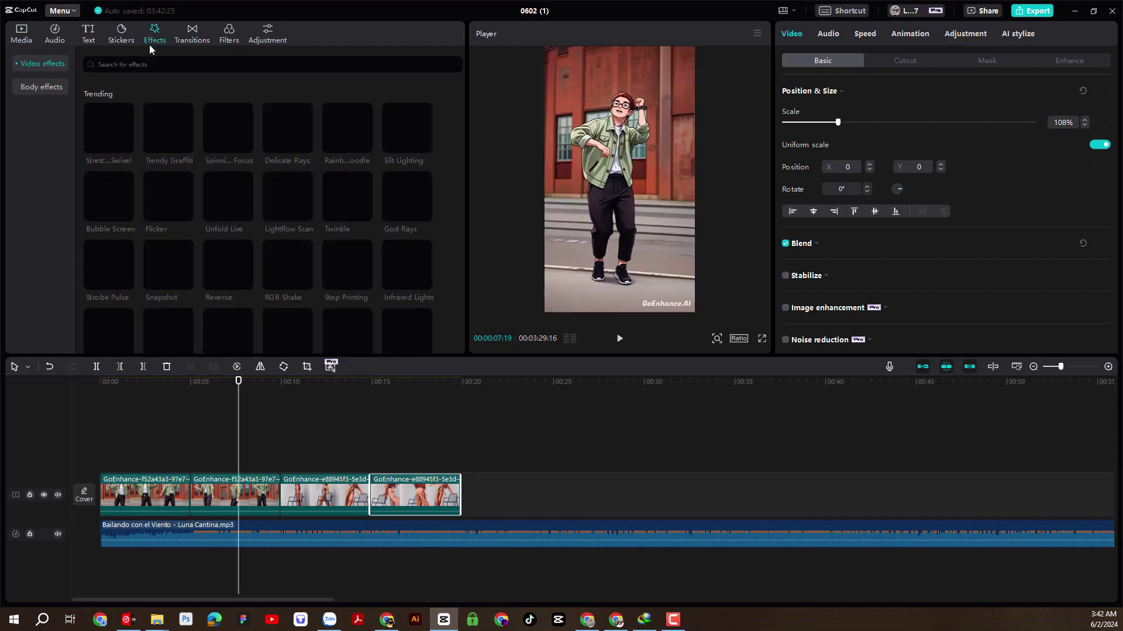
pyautogui.click(18, 65)
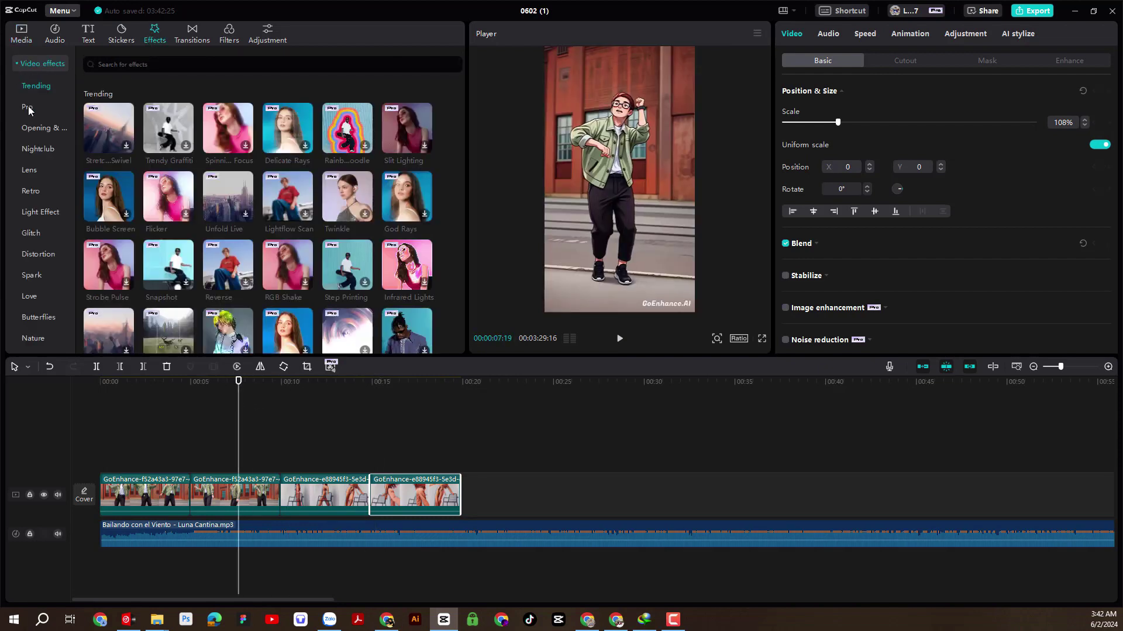
pyautogui.click(28, 107)
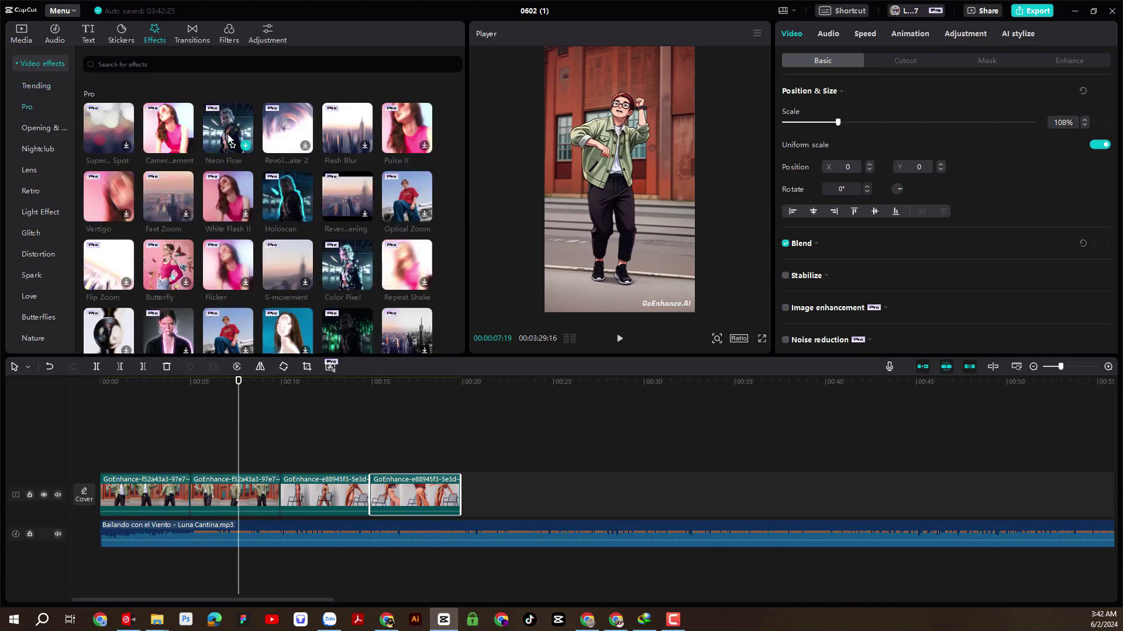
pyautogui.moveTo(228, 140); pyautogui.dragTo(171, 499)
pyautogui.moveTo(194, 450); pyautogui.dragTo(187, 497)
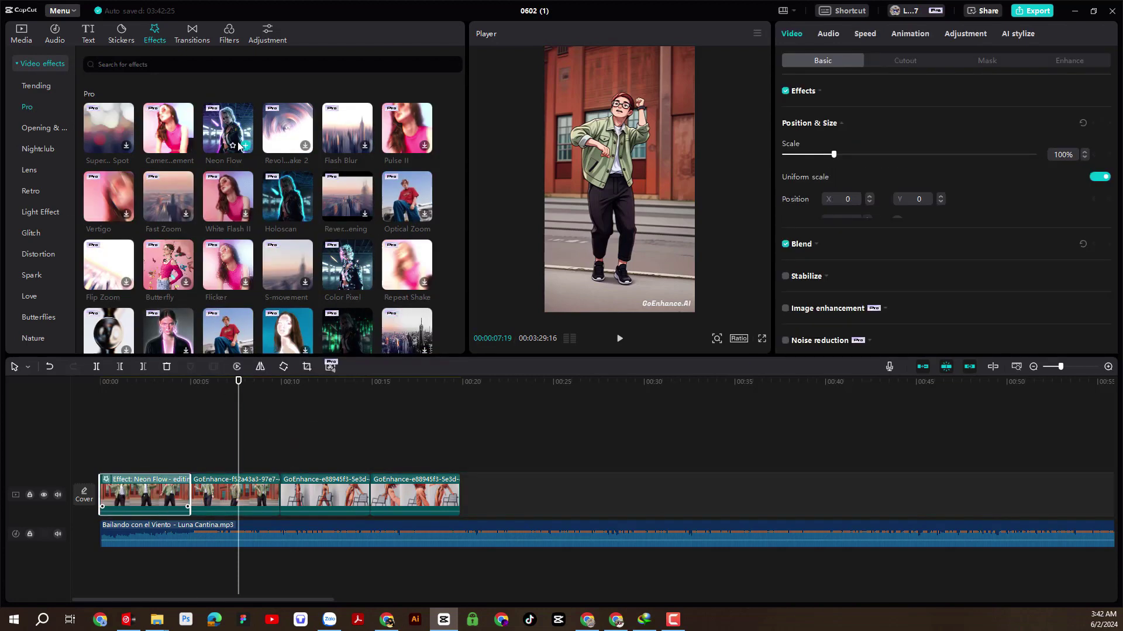
pyautogui.moveTo(228, 139); pyautogui.dragTo(215, 497)
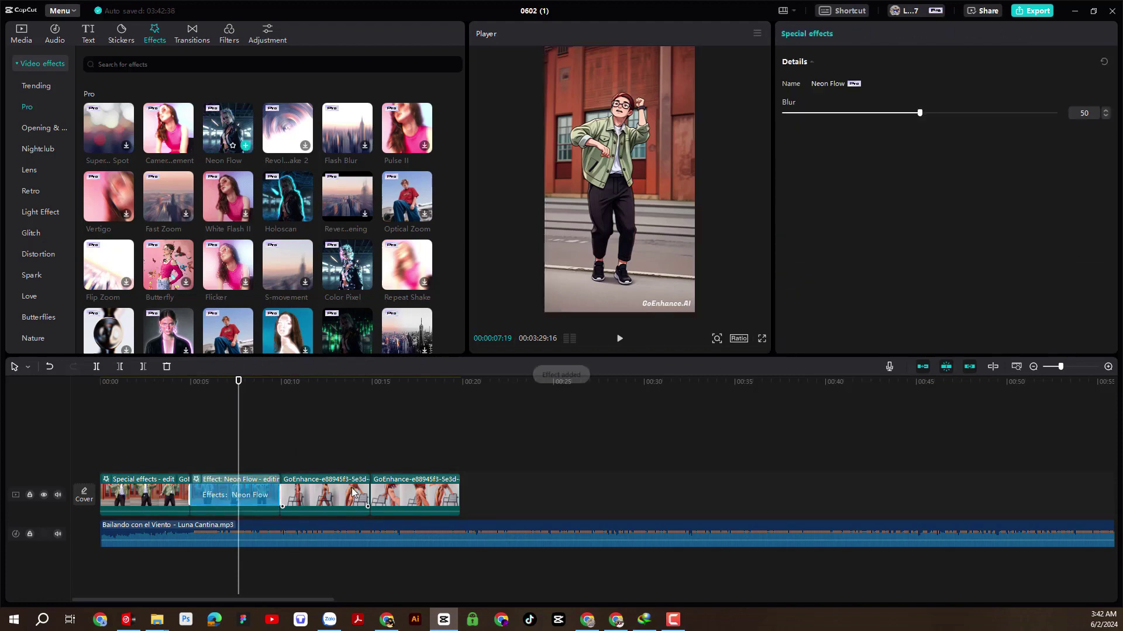
pyautogui.moveTo(221, 146); pyautogui.dragTo(338, 485)
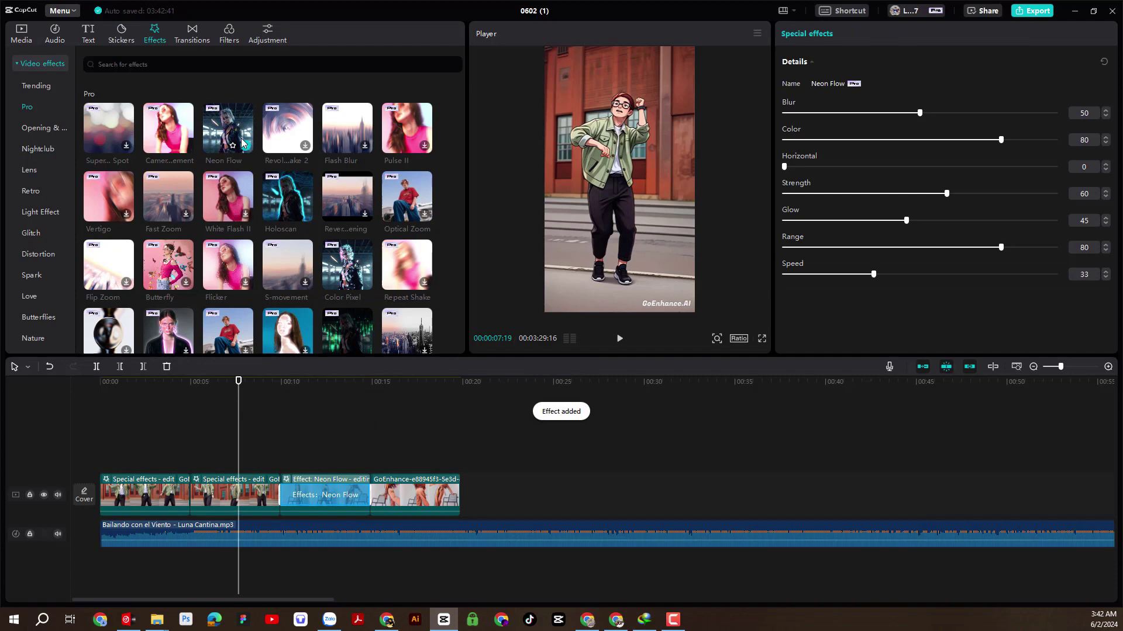
pyautogui.moveTo(243, 143); pyautogui.dragTo(425, 492)
# Play the opening of the sequence from 00:00 to check the Neon Flow effect
pyautogui.moveTo(240, 389); pyautogui.dragTo(66, 388)
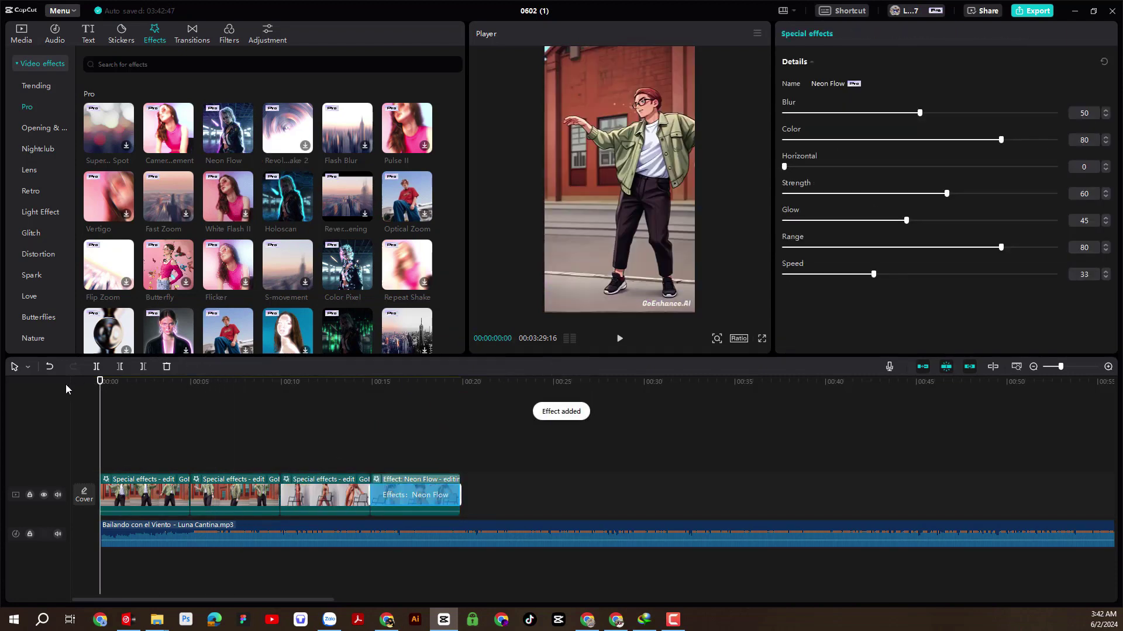
pyautogui.press('space')
pyautogui.press('space')
# Remove the Neon Flow effect from the first dance clip only and preview the sequence through its last clip
pyautogui.click(170, 497)
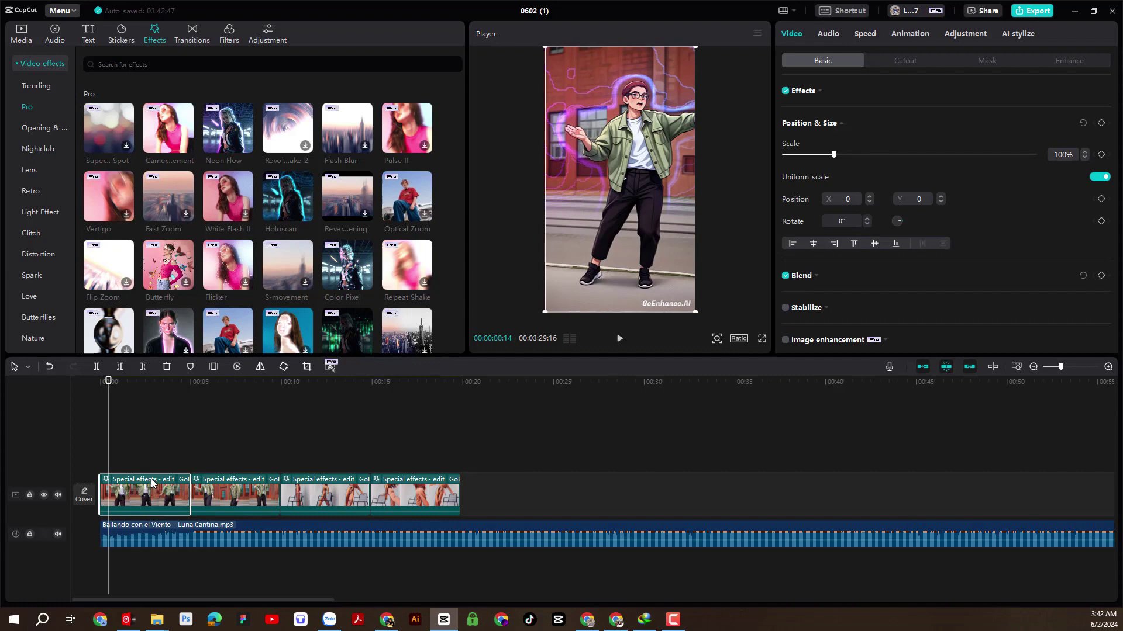
pyautogui.click(151, 483)
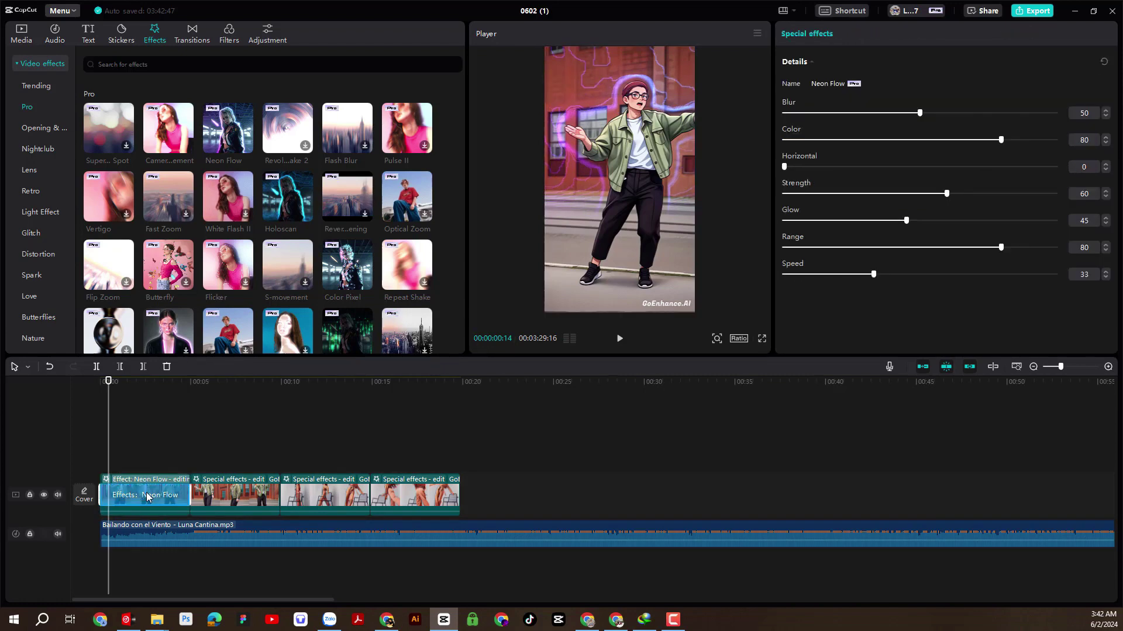
pyautogui.press('Delete')
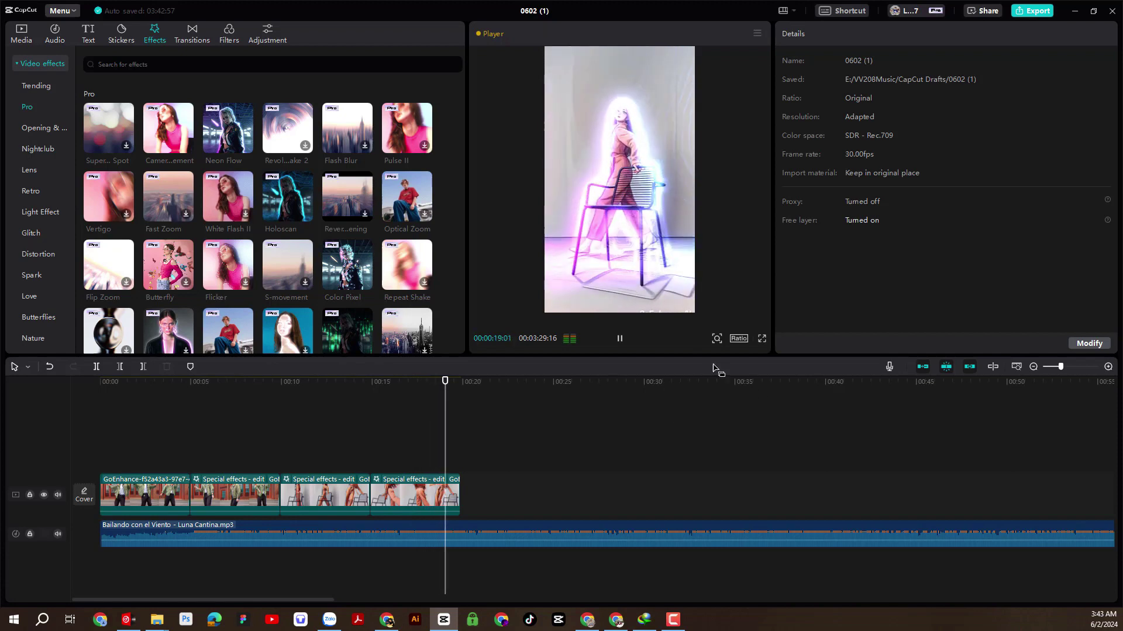
pyautogui.click(621, 341)
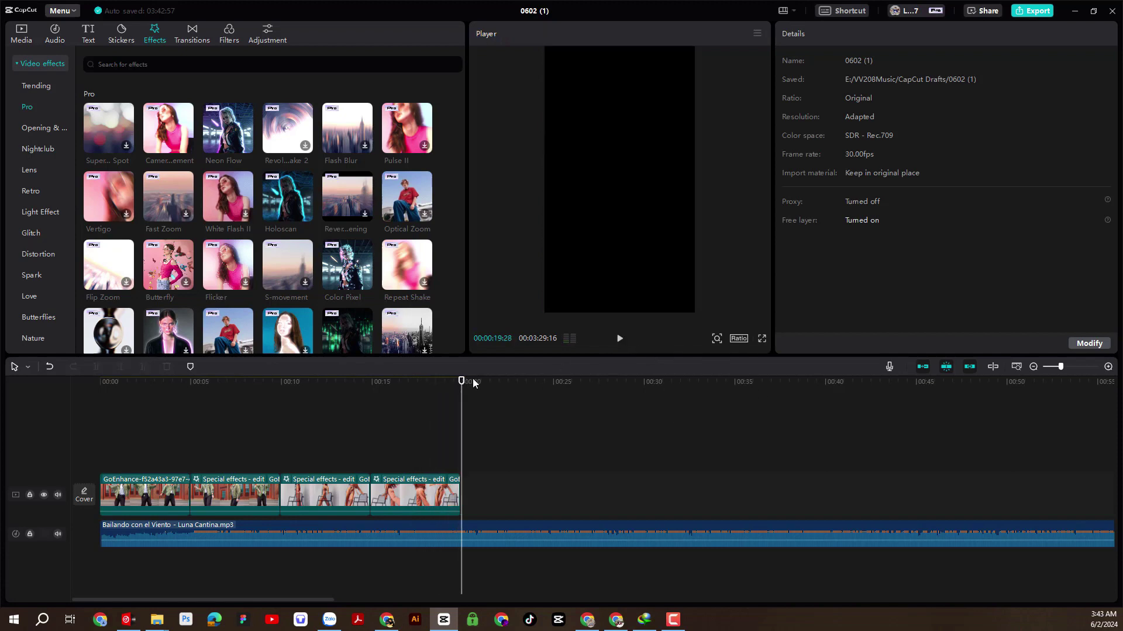
pyautogui.moveTo(474, 383); pyautogui.dragTo(448, 395)
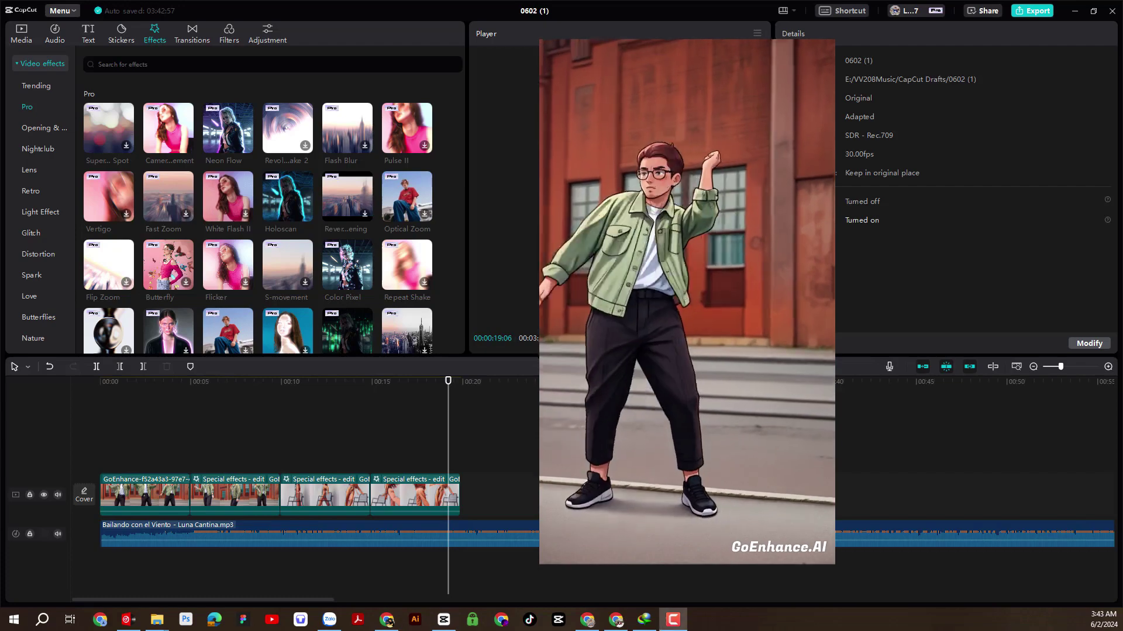
# Trim the end of the song to line up with the end of the last clip, and export the 20-second video
pyautogui.scroll(-5, 468, 536)
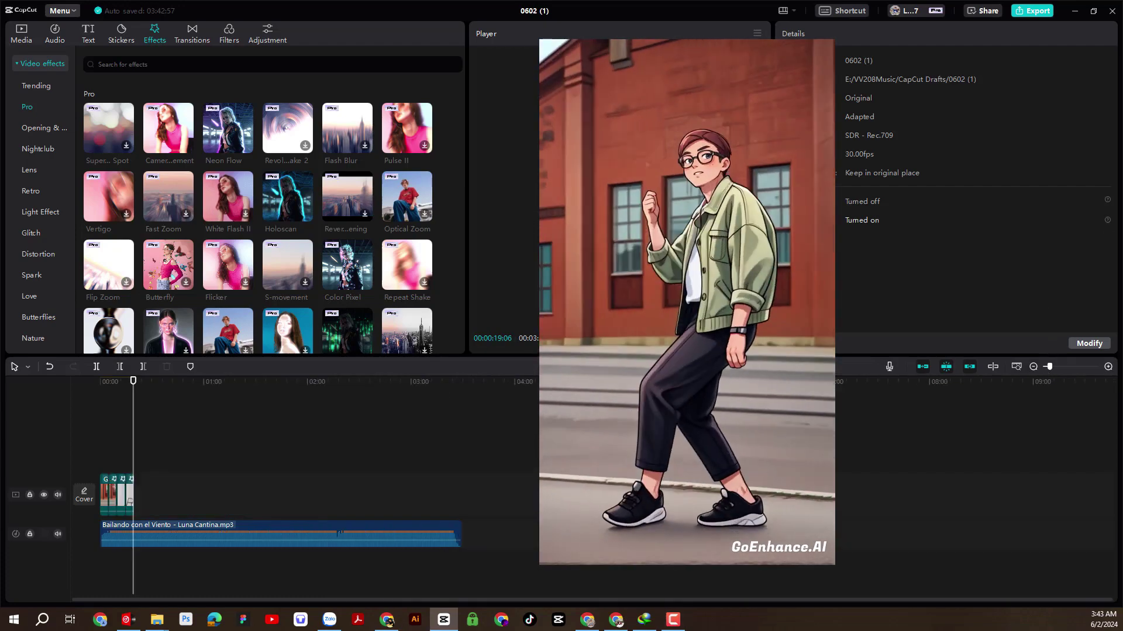
pyautogui.moveTo(460, 535); pyautogui.dragTo(135, 531)
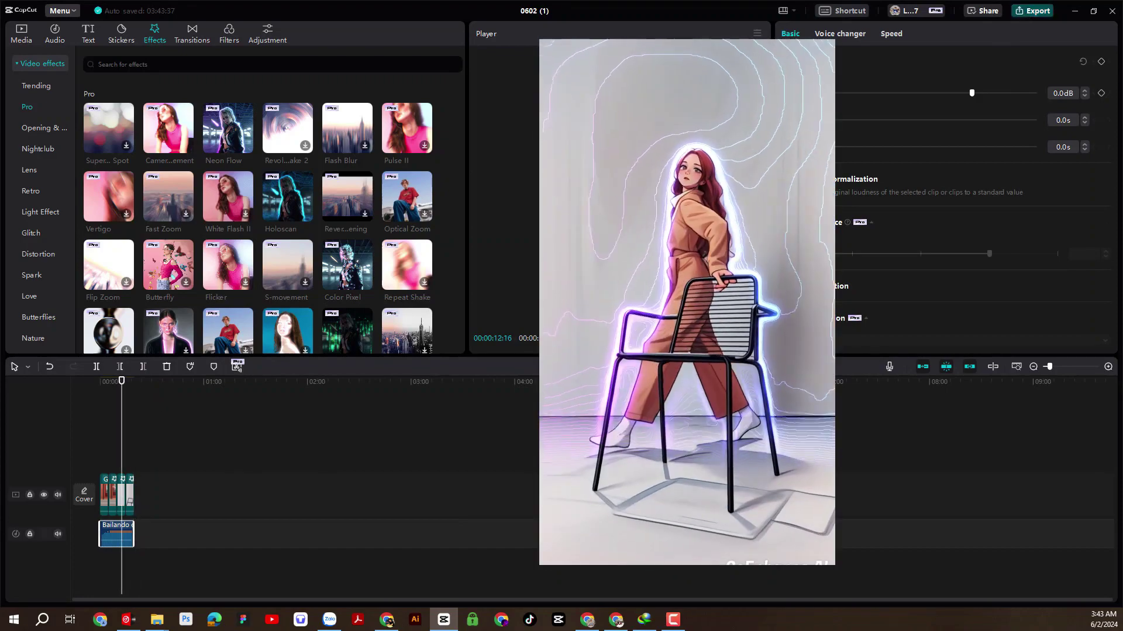
pyautogui.click(1032, 10)
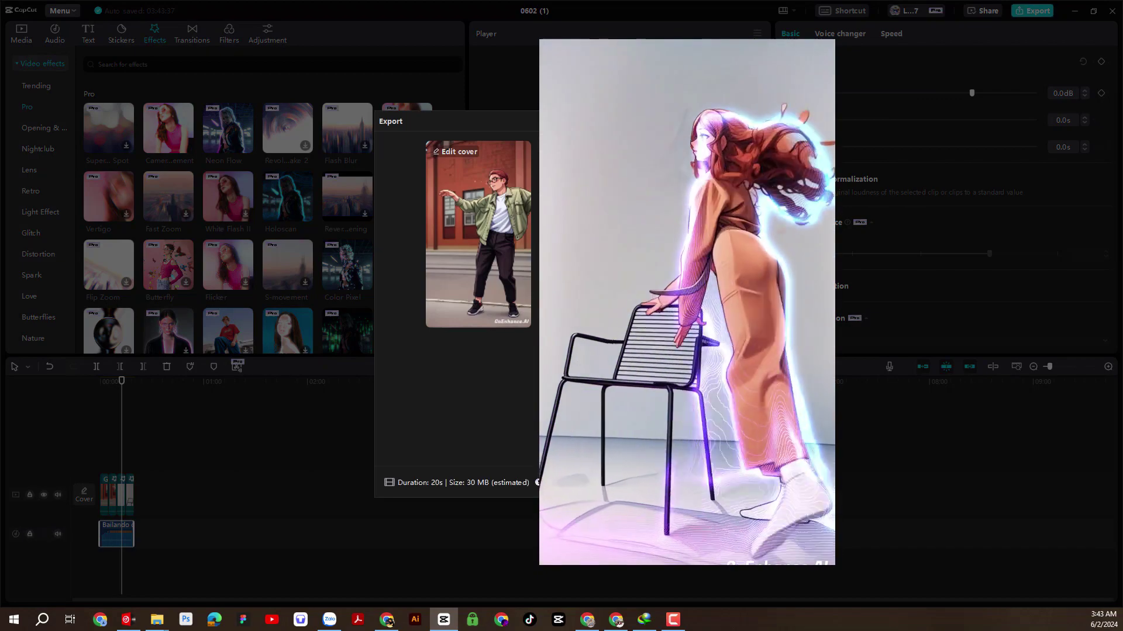
pyautogui.press('Return')
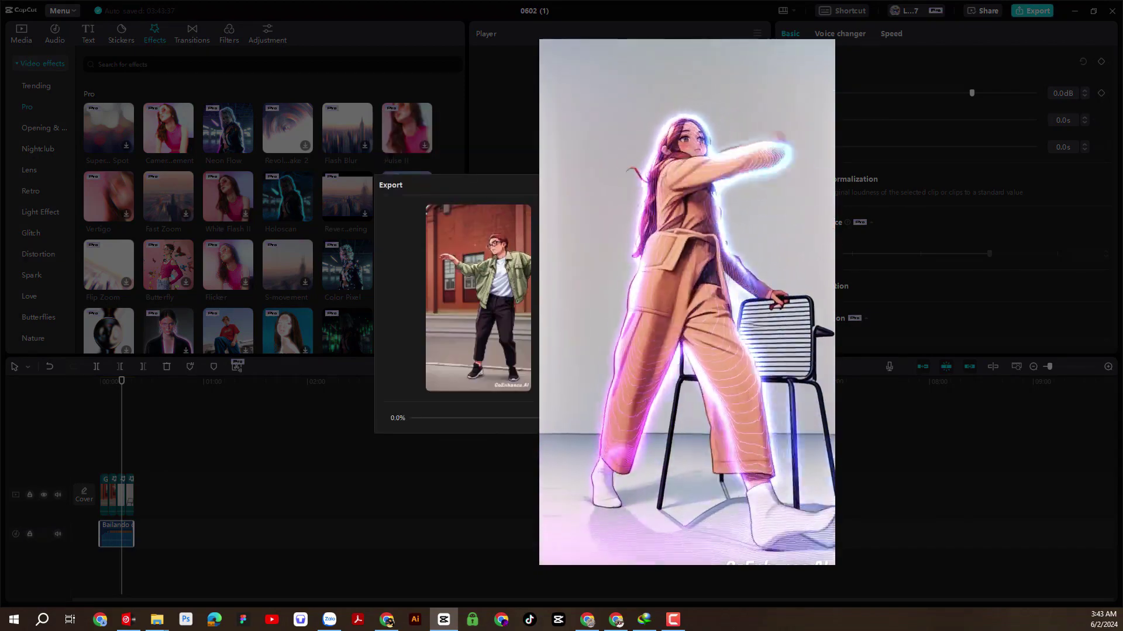